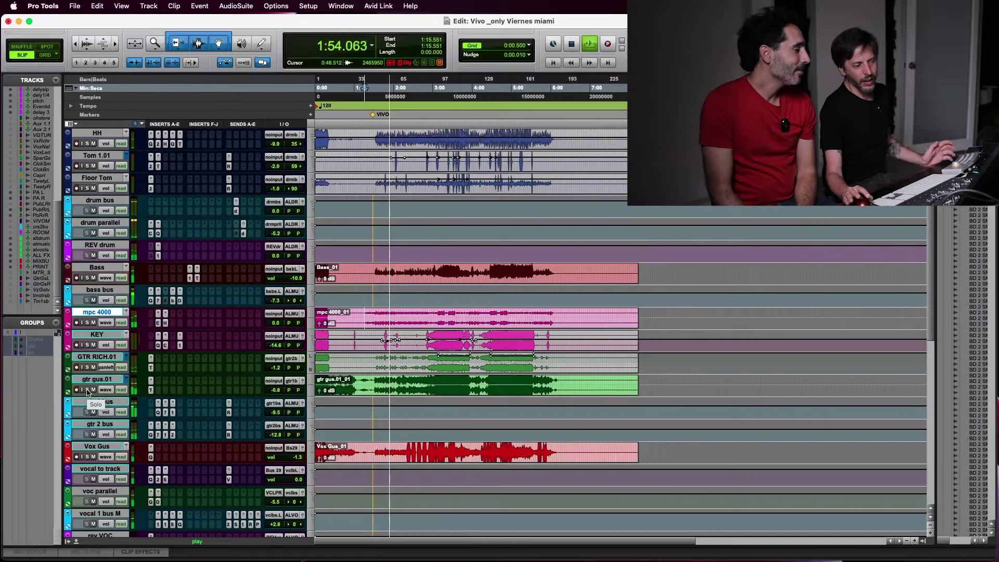
Solo the gtr gus.01 and GTR RICH.01 guitar tracks to hear them in isolation.
left_click(87, 389)
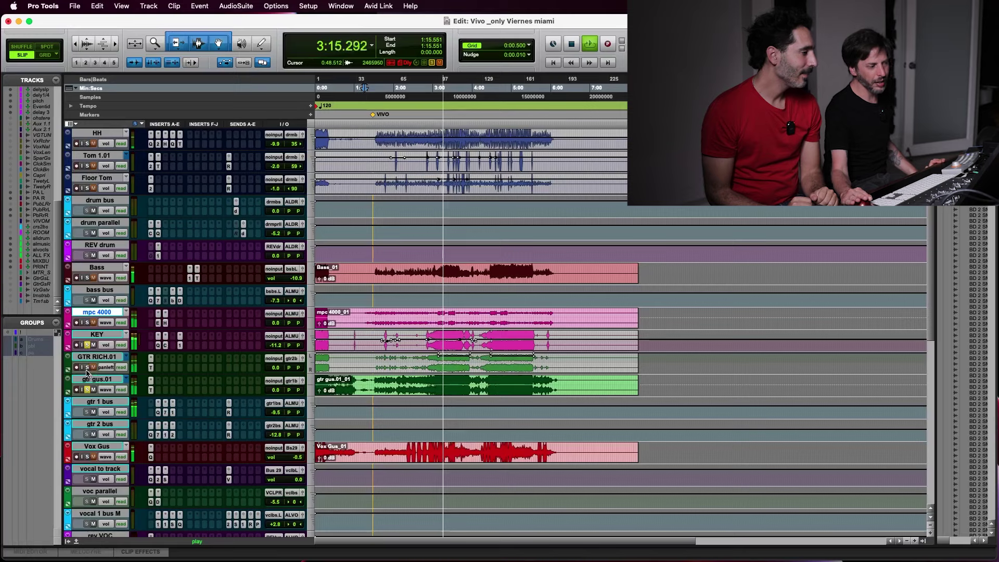
left_click(86, 367)
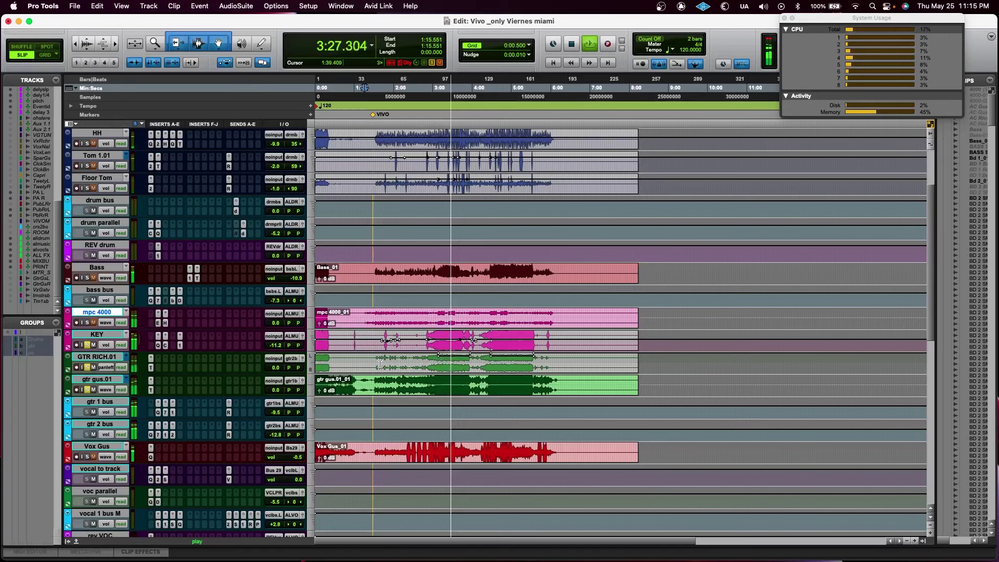
Show GTR RICH.01's volume automation, lower its level to about -2.0 dB around 3:30, and release the track's solo.
left_click(104, 368)
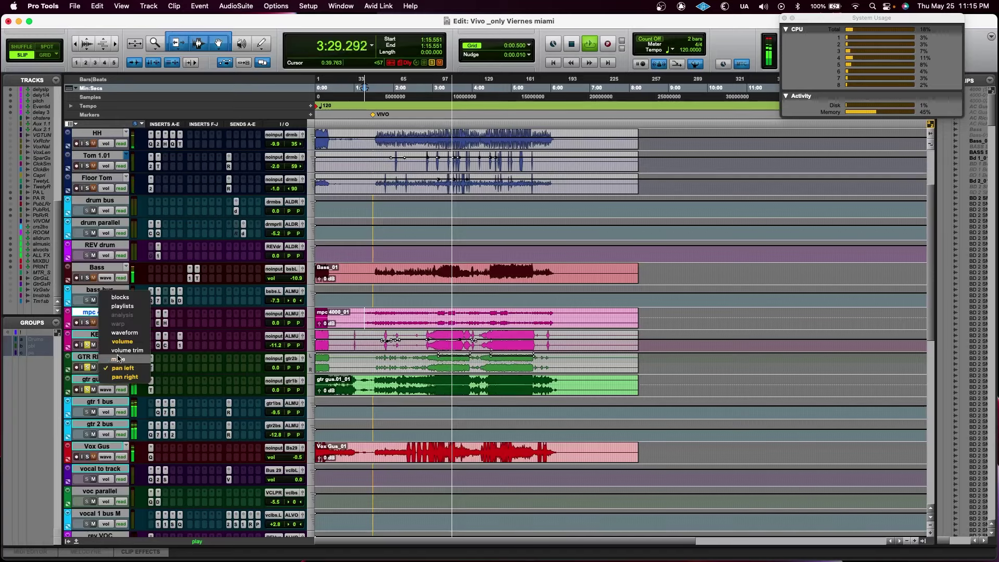
left_click(109, 341)
left_click_drag(460, 360, 460, 357)
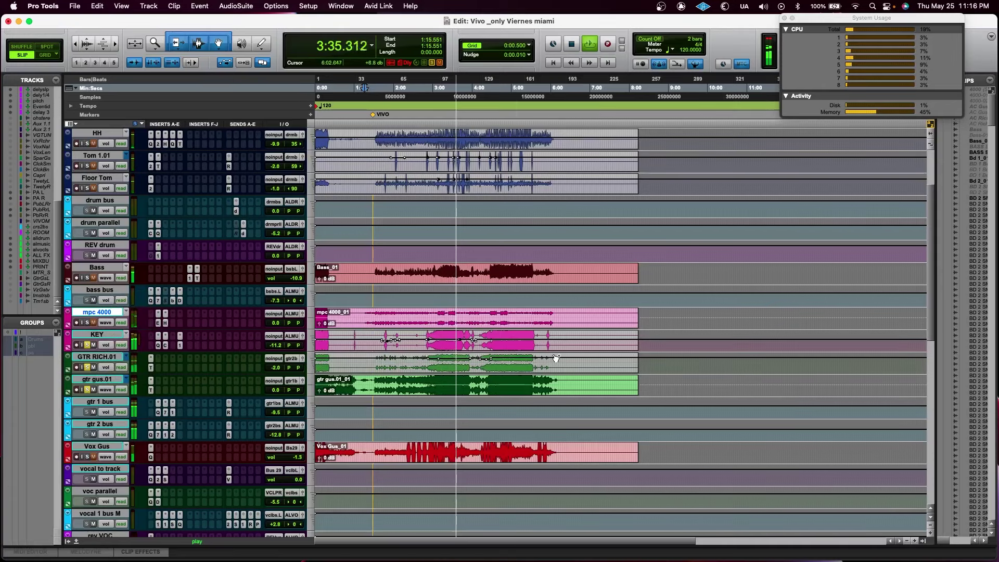
left_click_drag(527, 356, 527, 357)
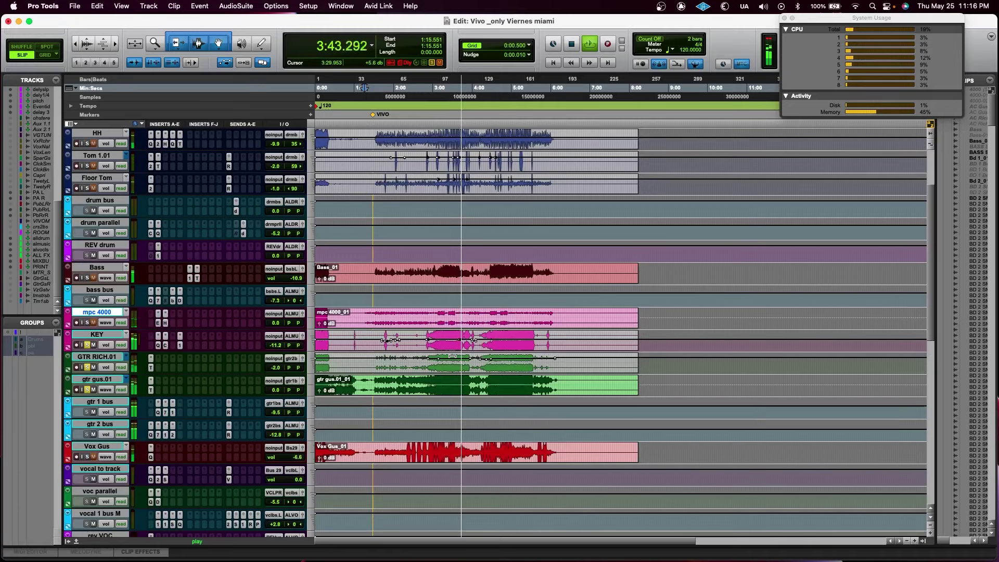
left_click(86, 367)
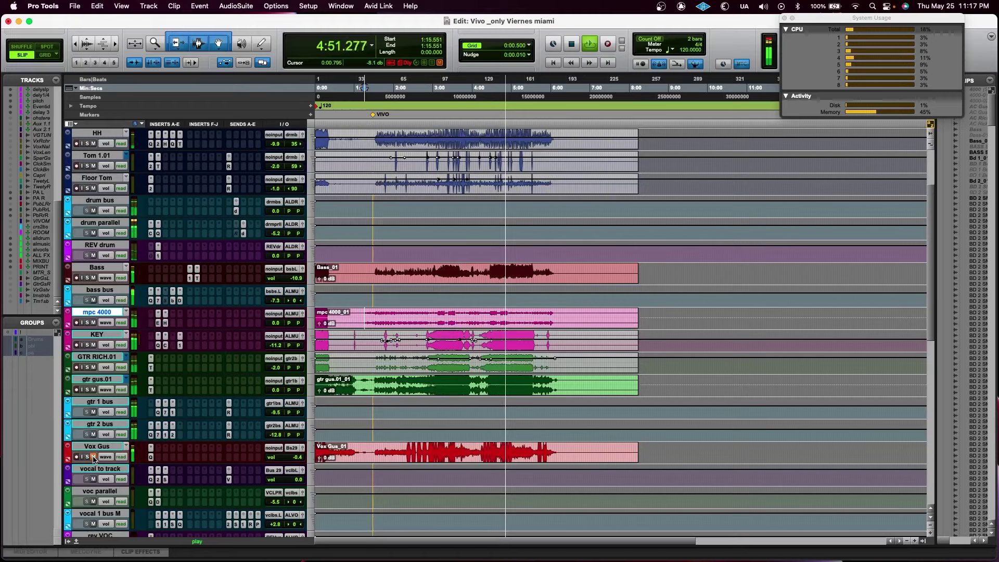
Adjust the sn SR snare track's volume automation slightly near the end of its clip.
scroll(83, 417, "up", 4)
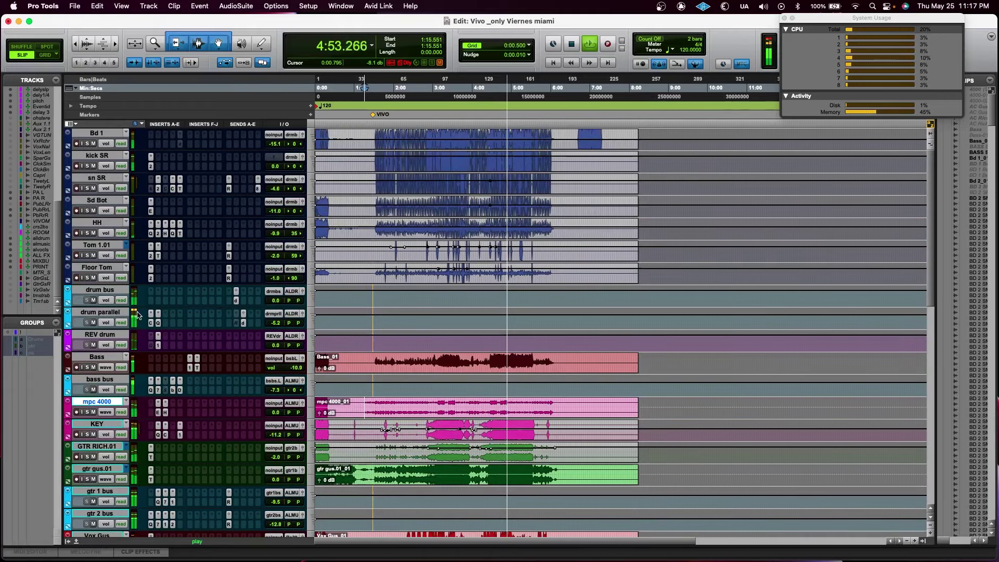
left_click_drag(598, 180, 598, 177)
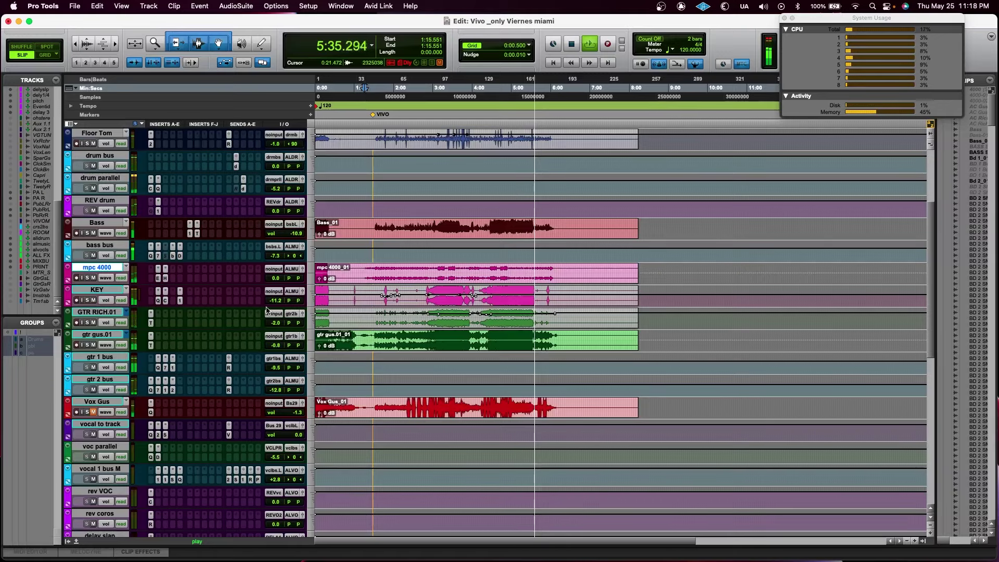
Solo the Bass and gtr gus.01 tracks and restart playback from 1:33.047 on the timeline.
scroll(375, 329, "up", 5)
scroll(375, 332, "down", 10)
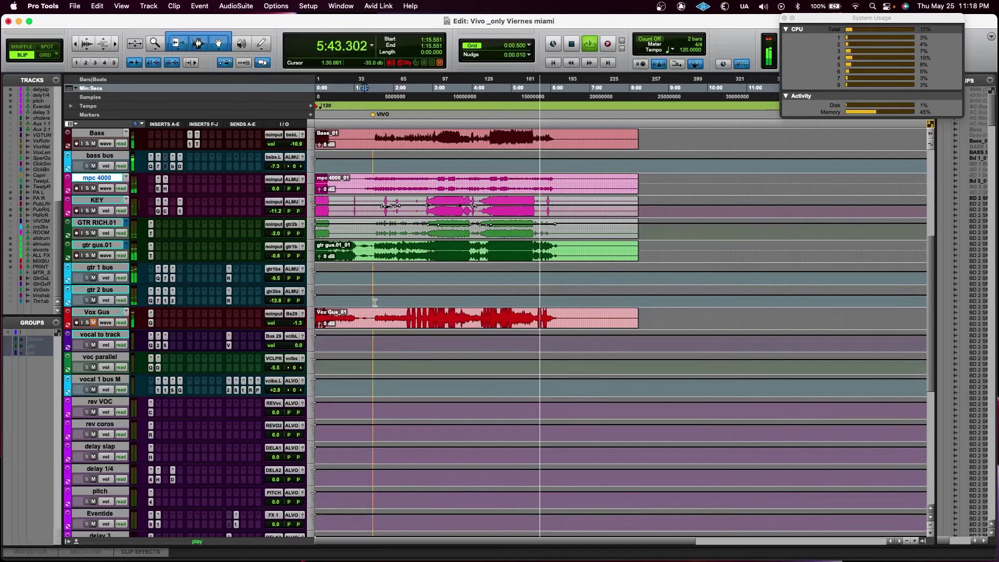
scroll(375, 312, "up", 10)
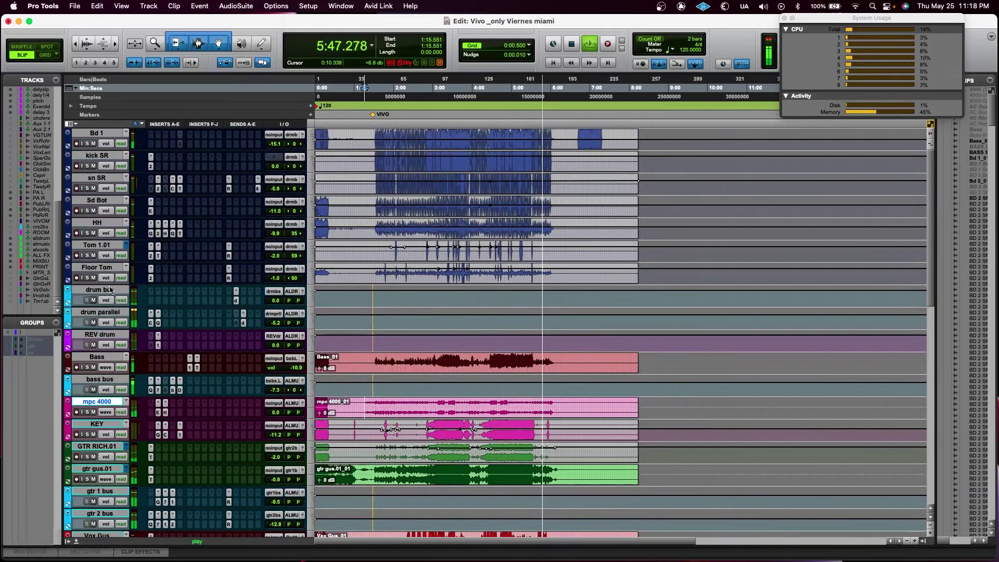
scroll(113, 305, "down", 3)
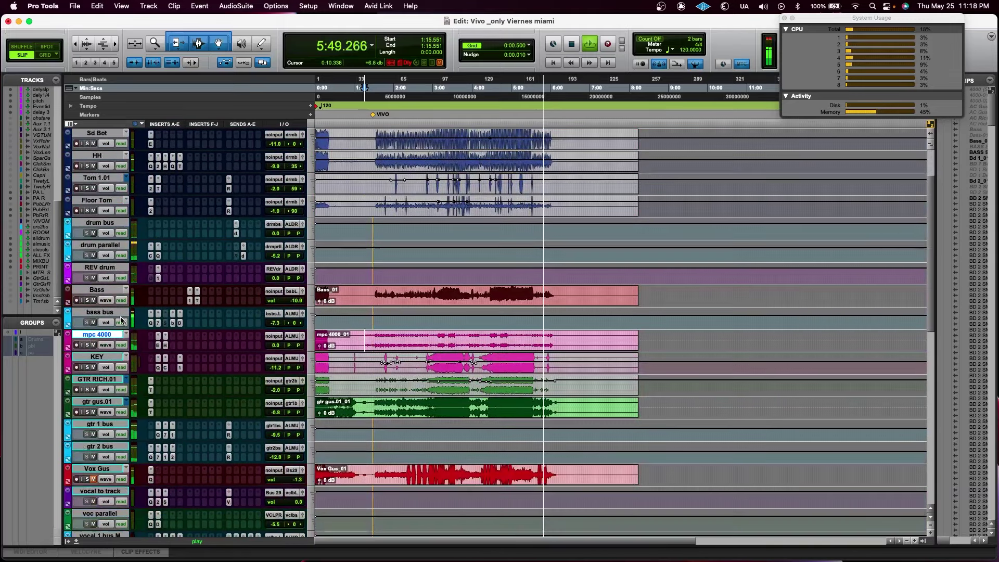
left_click(88, 300)
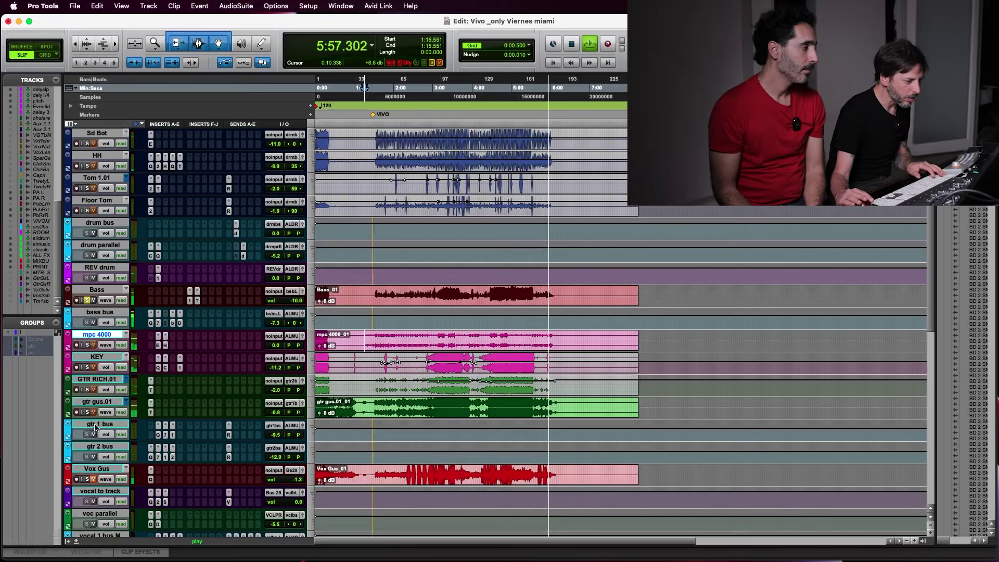
left_click(380, 294)
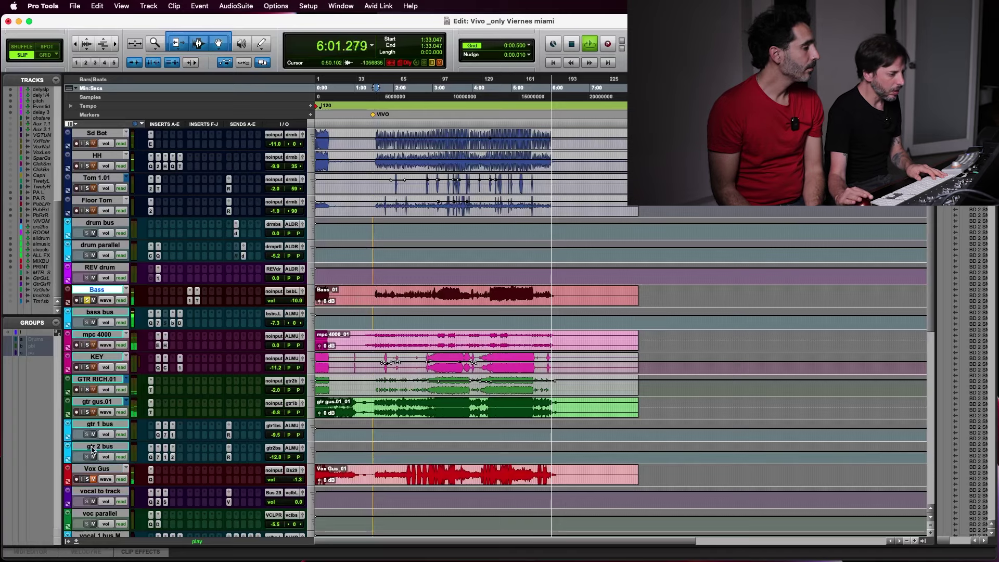
left_click(88, 412)
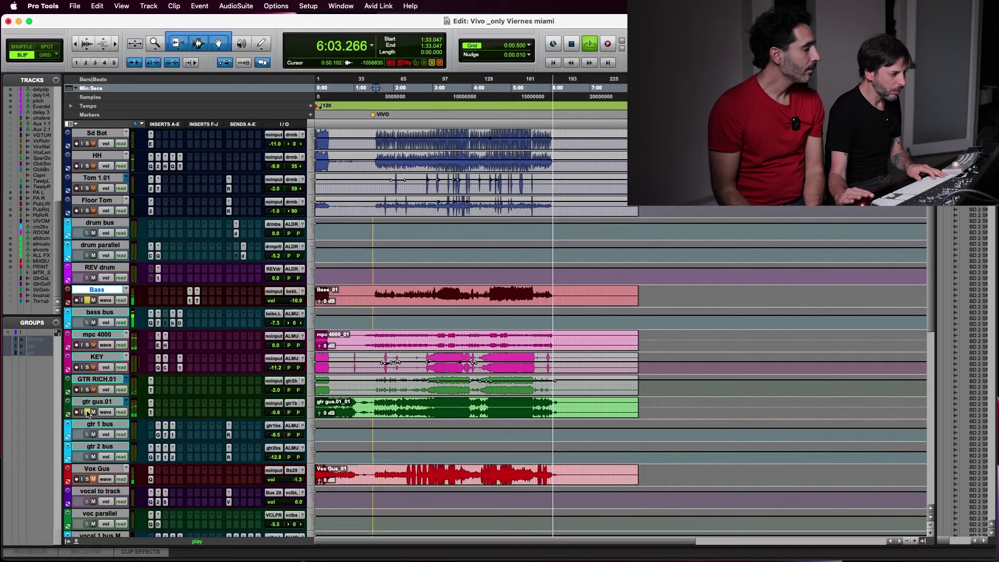
key("space")
key("space")
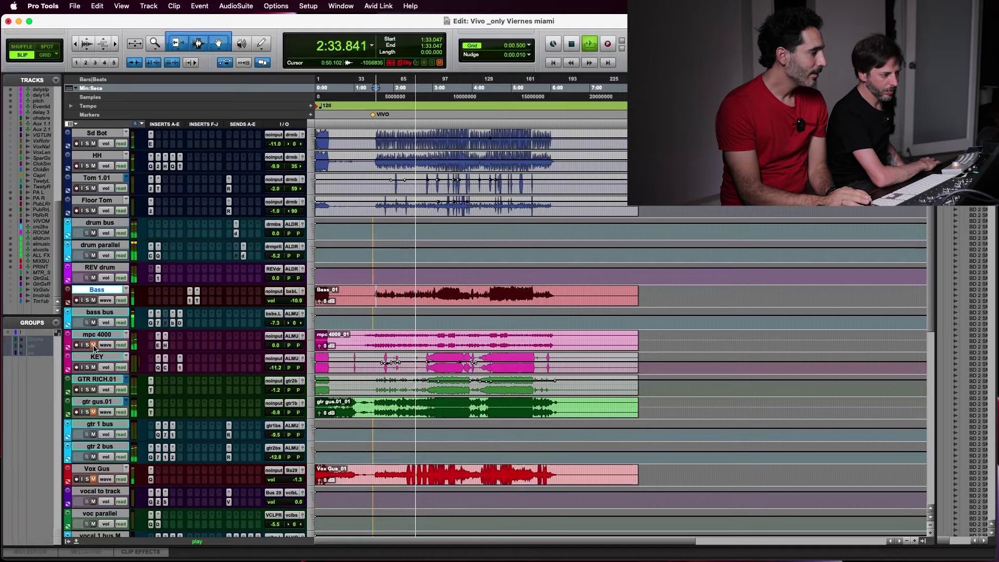
Look over the session's tracks, audition the KEY track in solo during playback, and release its solo.
scroll(208, 394, "down", 6)
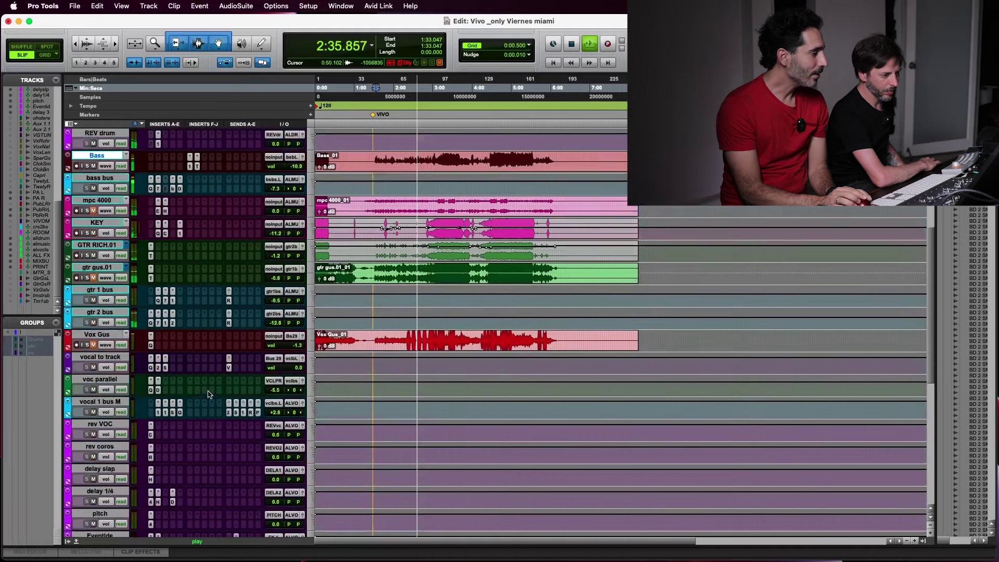
scroll(209, 394, "down", 10)
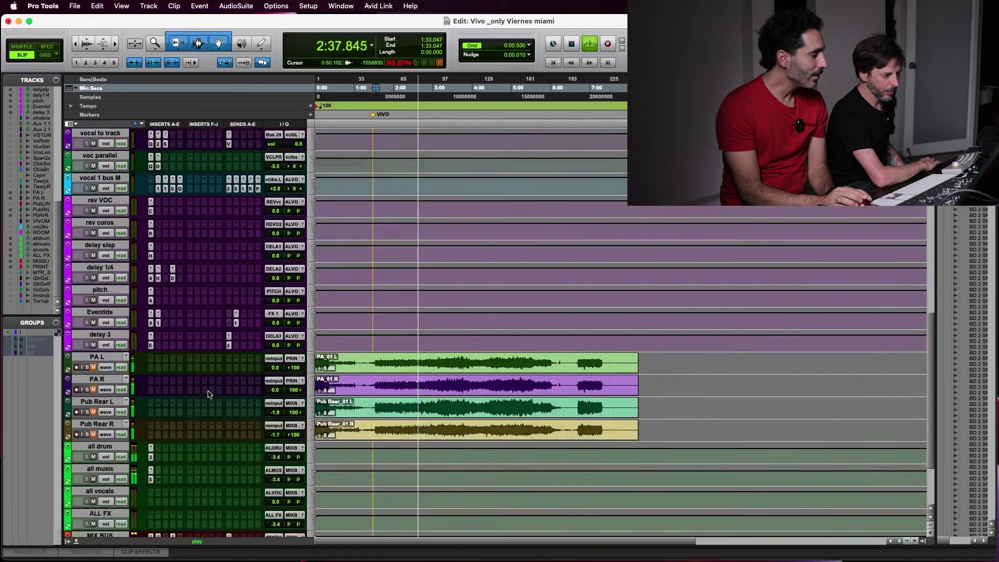
scroll(209, 393, "down", 1)
scroll(208, 394, "up", 20)
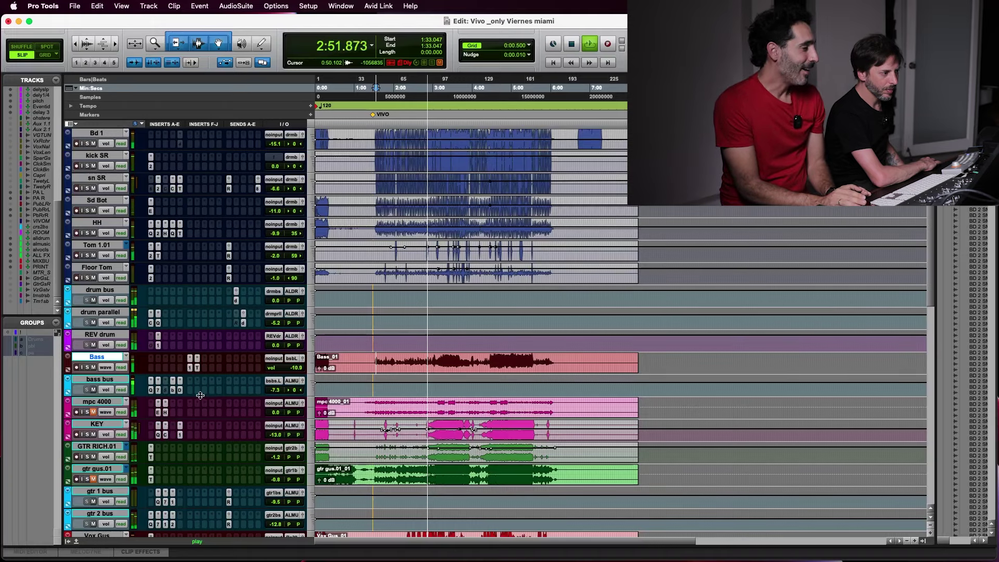
scroll(200, 396, "down", 3)
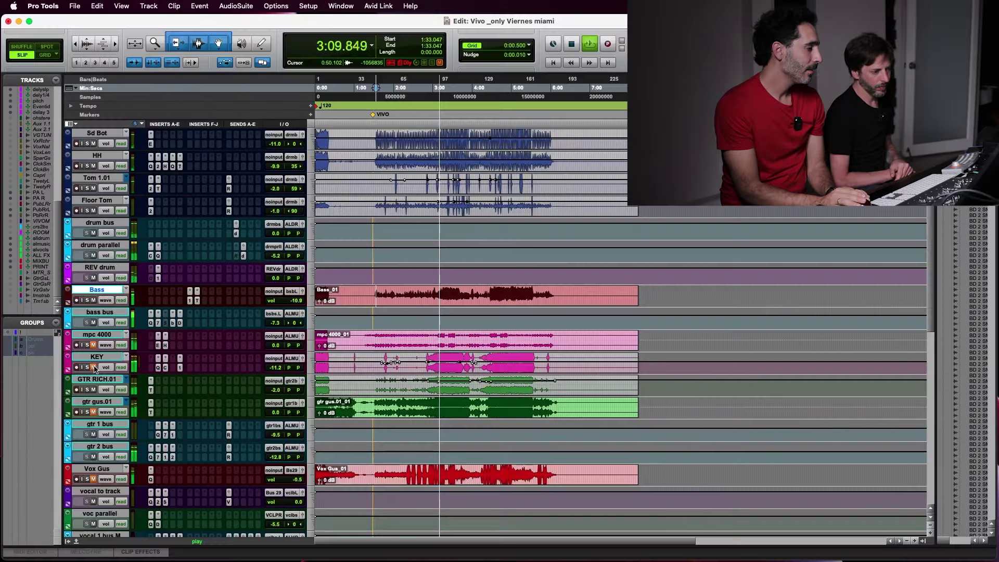
left_click(87, 368)
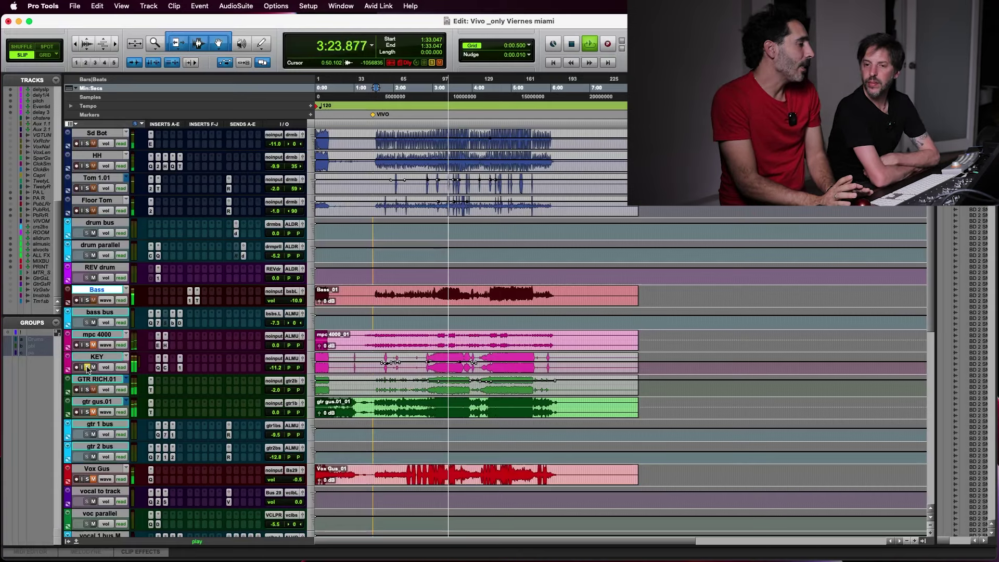
left_click(87, 367)
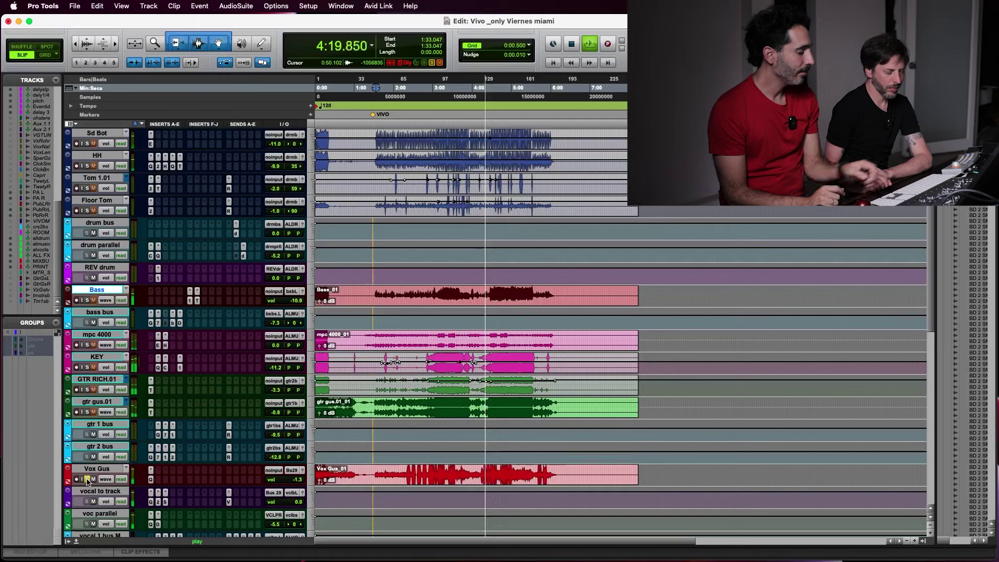
Examine the track waveforms up close in the section starting around 4:34 on the timeline.
key("super+bracketright")
key("super+bracketright")
key("super+bracketright")
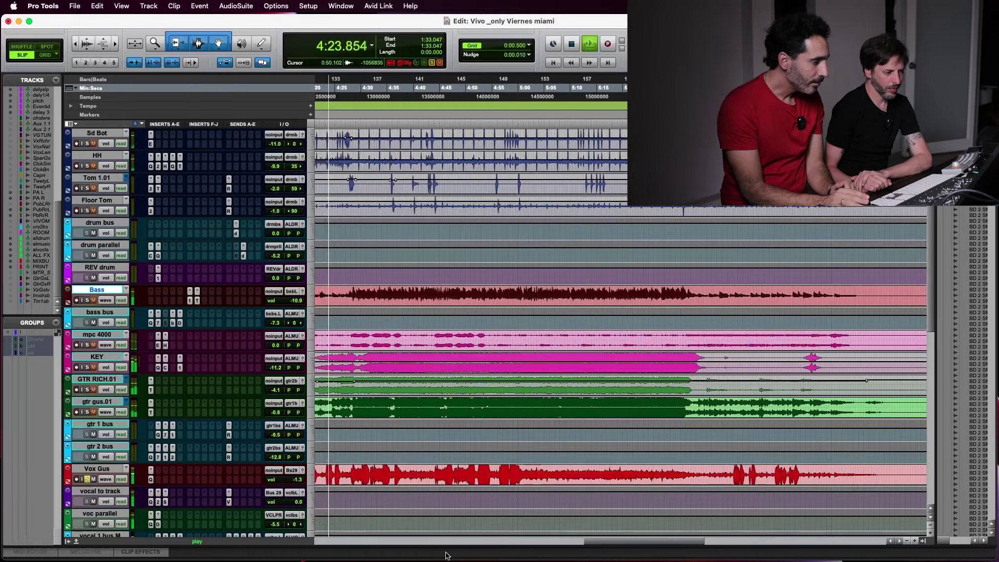
left_click_drag(641, 542, 627, 542)
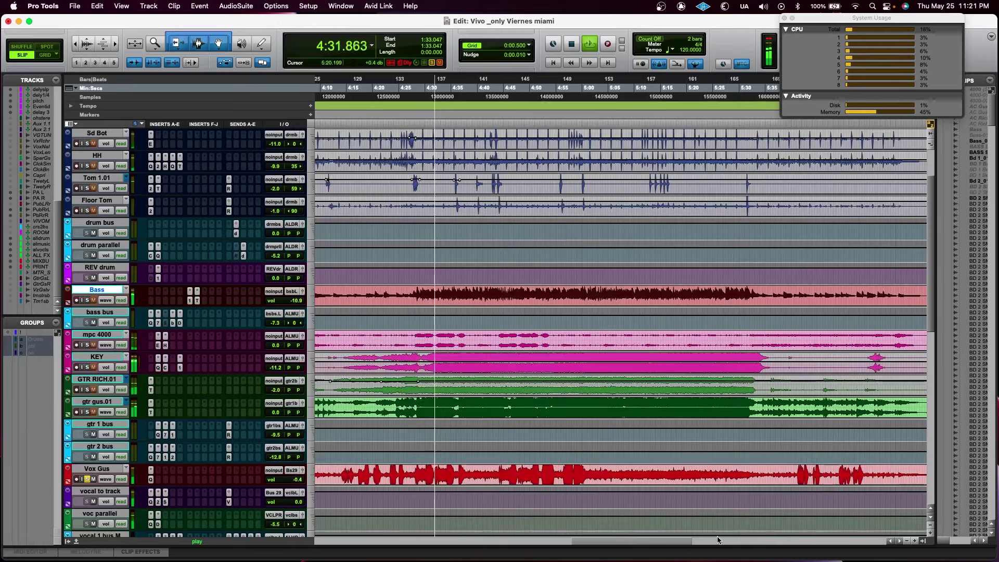
left_click(915, 541)
left_click(914, 541)
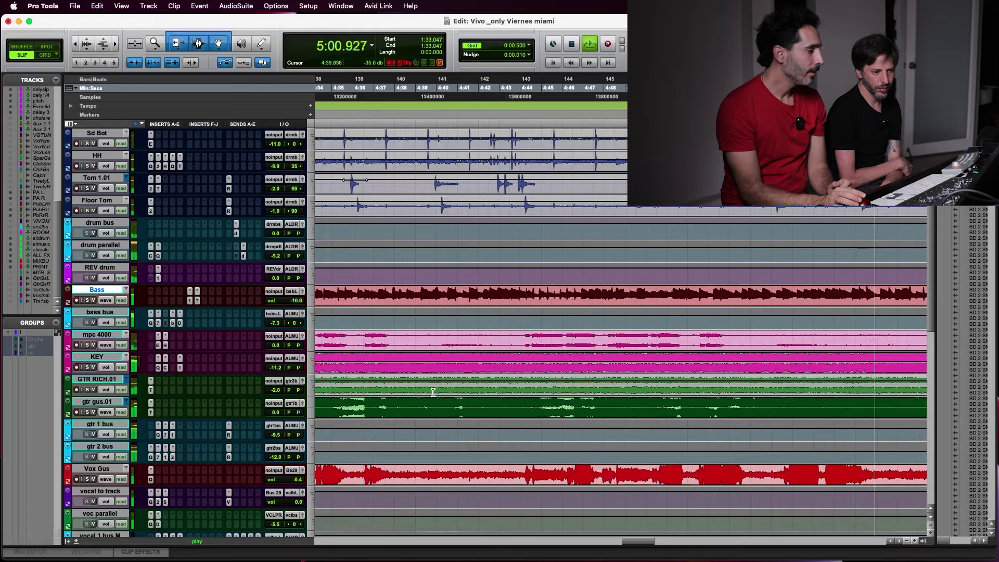
Select the Pub Rear L audience track and insert FabFilter Pro-Q 3 in its second insert slot.
scroll(433, 391, "down", 15)
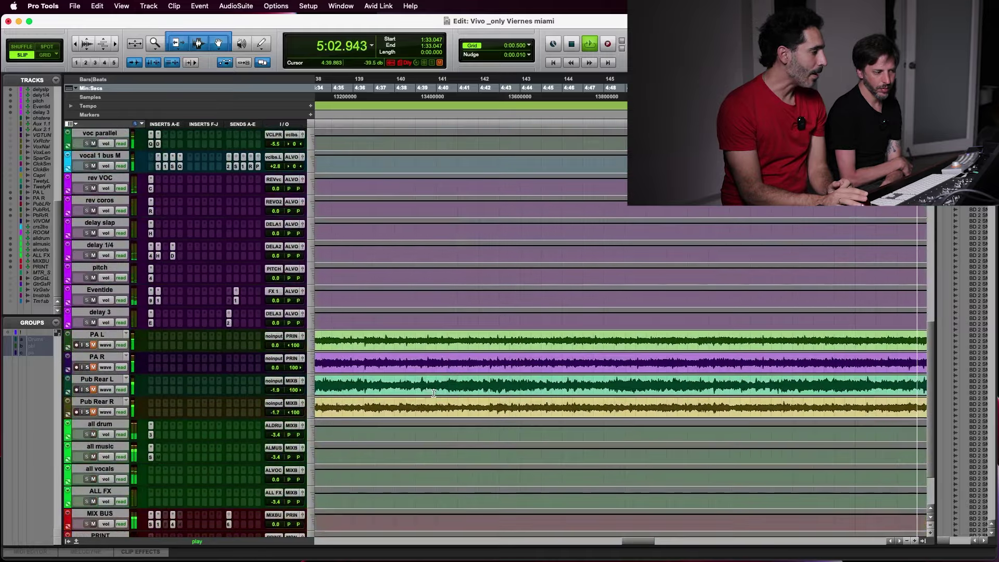
left_click(90, 383)
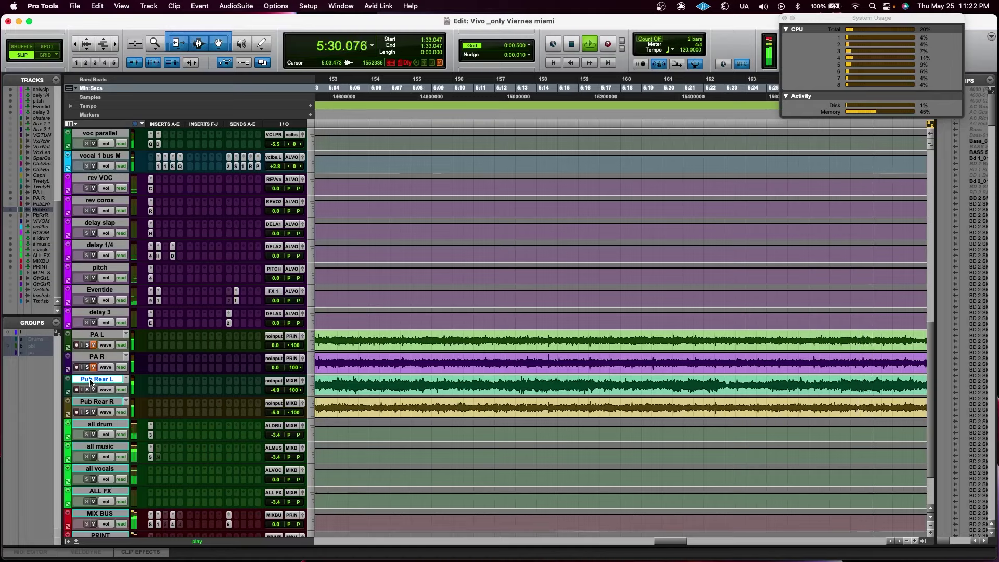
left_click(160, 391)
mouse_move(198, 391)
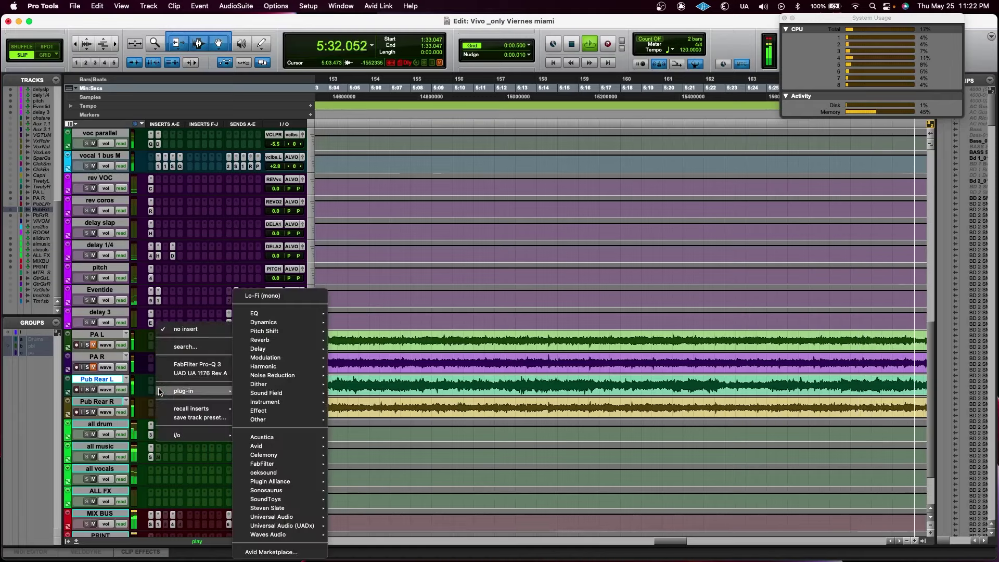
mouse_move(257, 333)
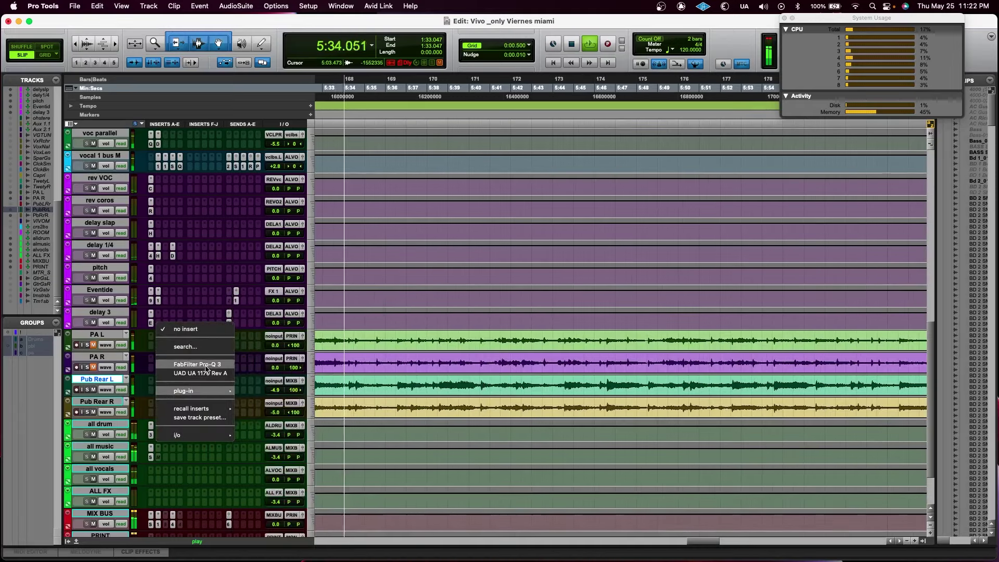
left_click(197, 364)
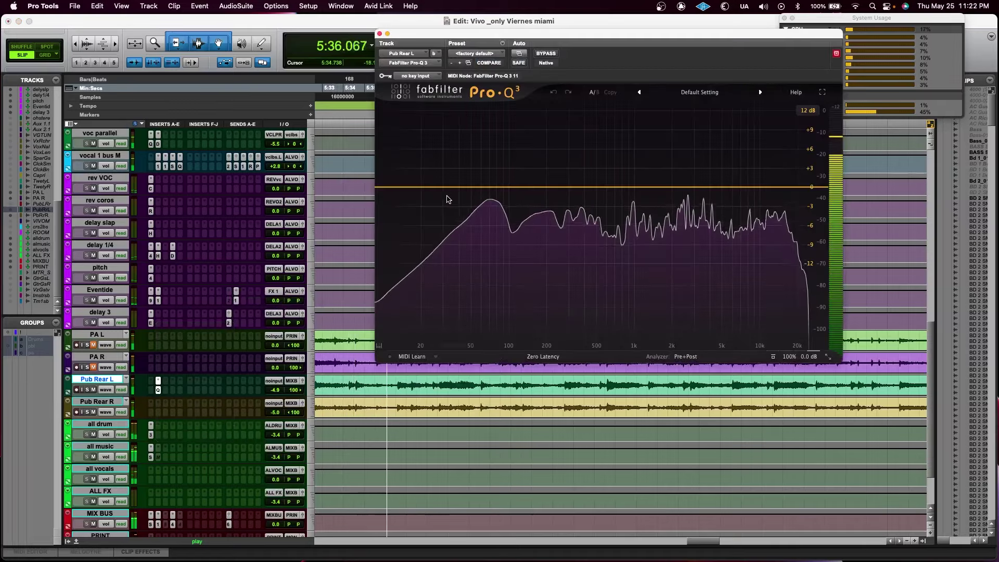
Discard the accidental low shelf band and set a 12 dB/oct low cut at about 130 Hz in Pro-Q 3.
double_click(429, 189)
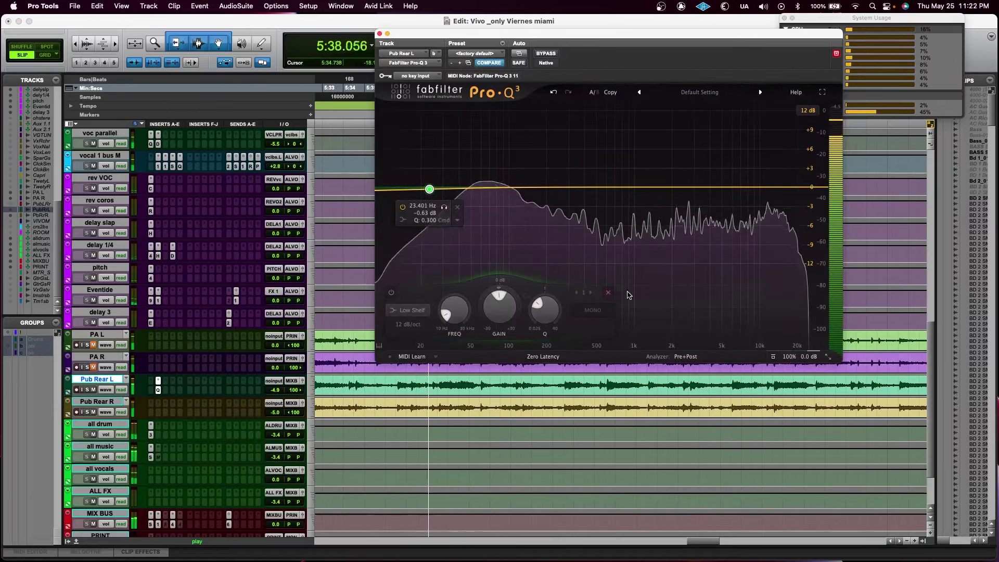
left_click(607, 293)
left_click_drag(390, 188, 522, 186)
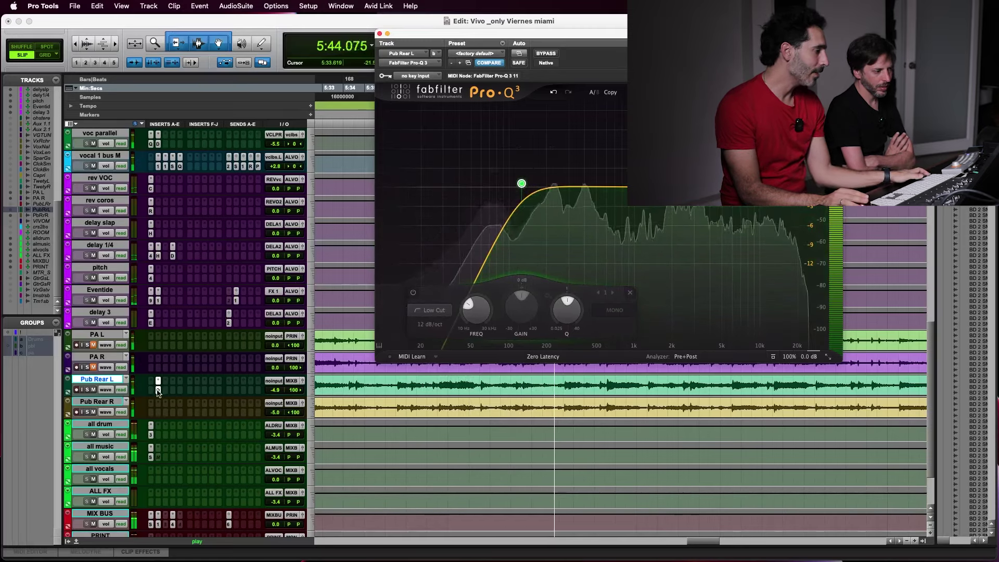
Copy the Pro-Q 3 insert with its low cut from Pub Rear L to Pub Rear R and close the EQ window.
left_click_drag(158, 391, 158, 406)
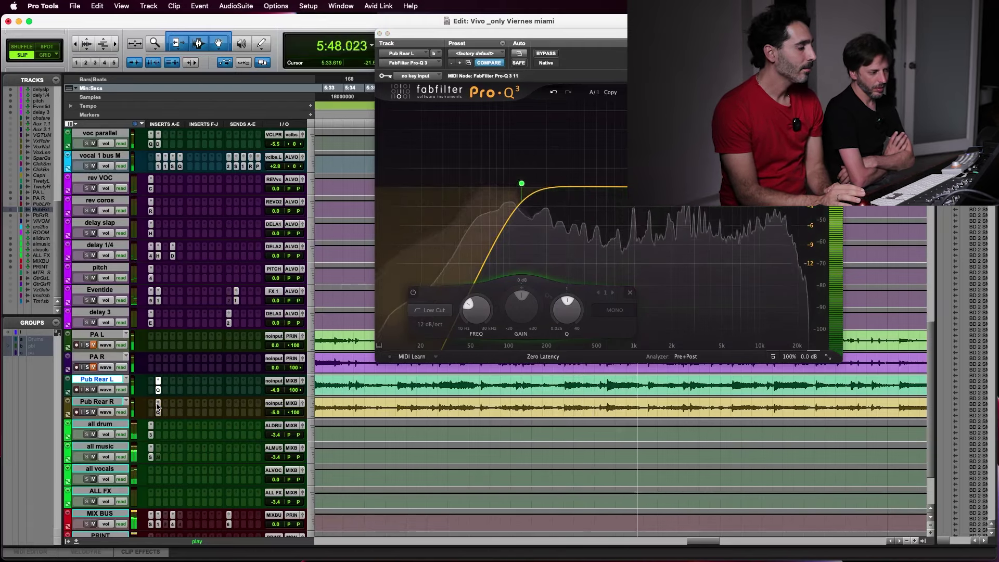
left_click(379, 34)
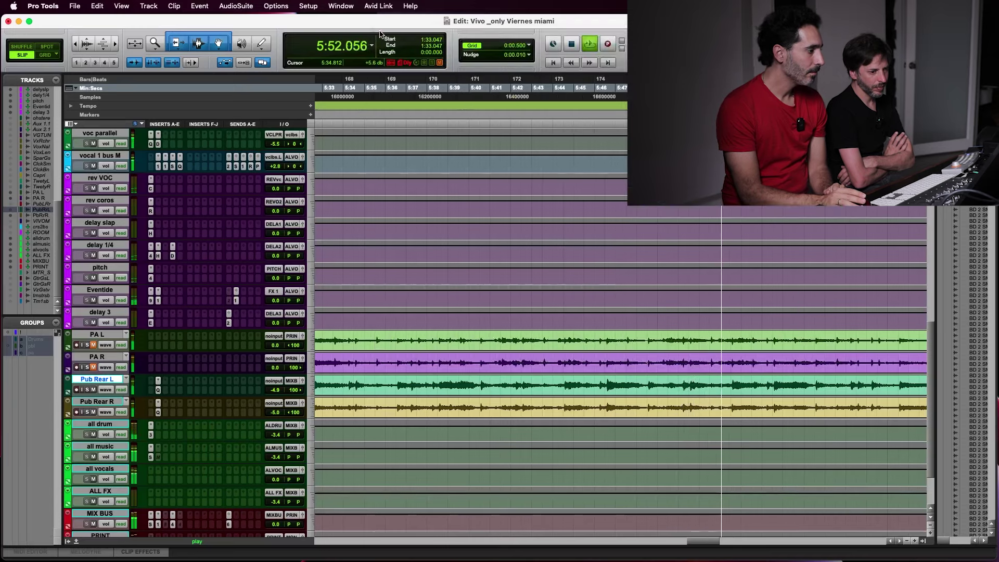
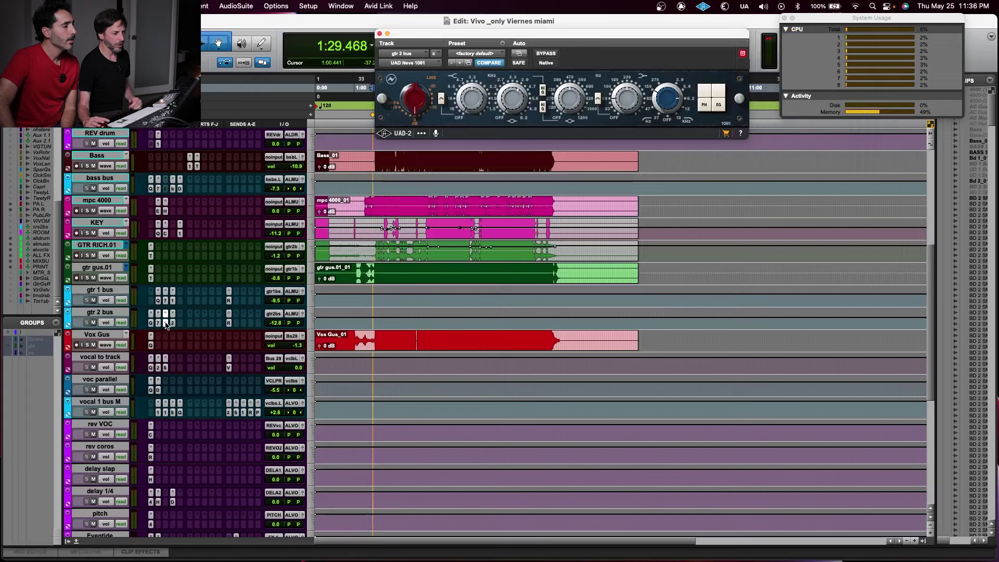
Close the UAD Neve 1081 plug-in window of the gtr 2 bus track.
left_click(165, 314)
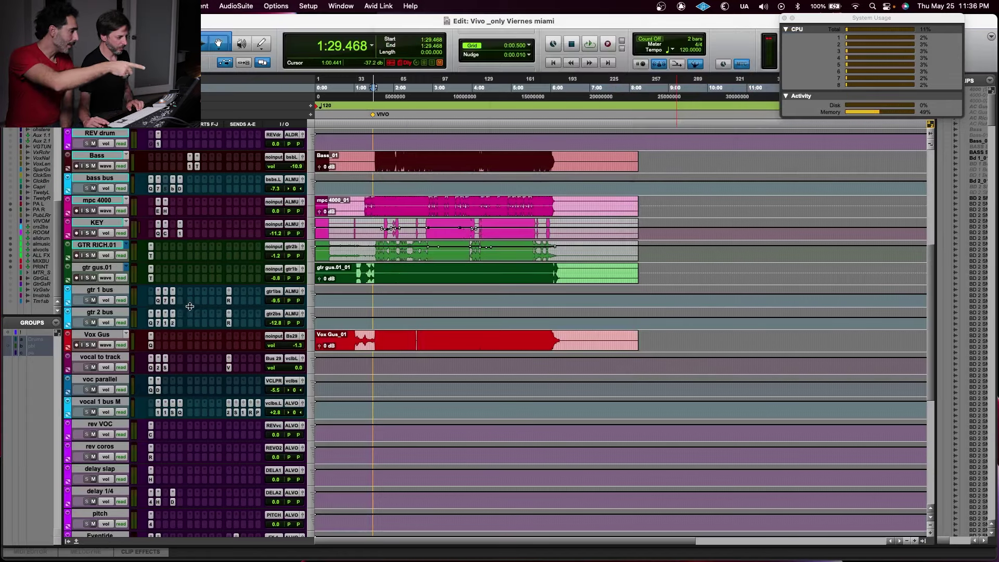
Check the soothe2 insert on the gtr 2 bus, unsolo GTR RICH.01 and close the plug-in window.
left_click(173, 313)
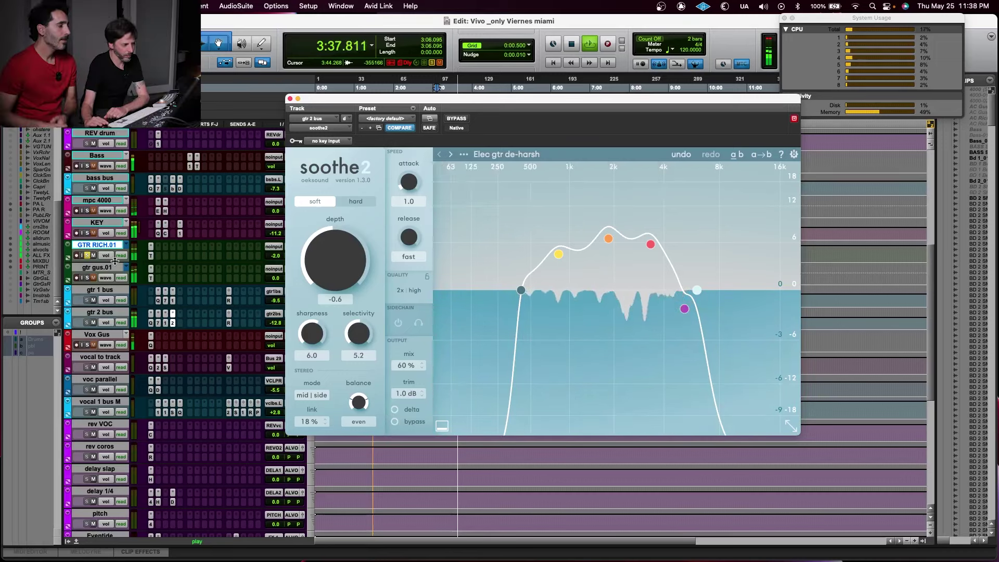
left_click(89, 257)
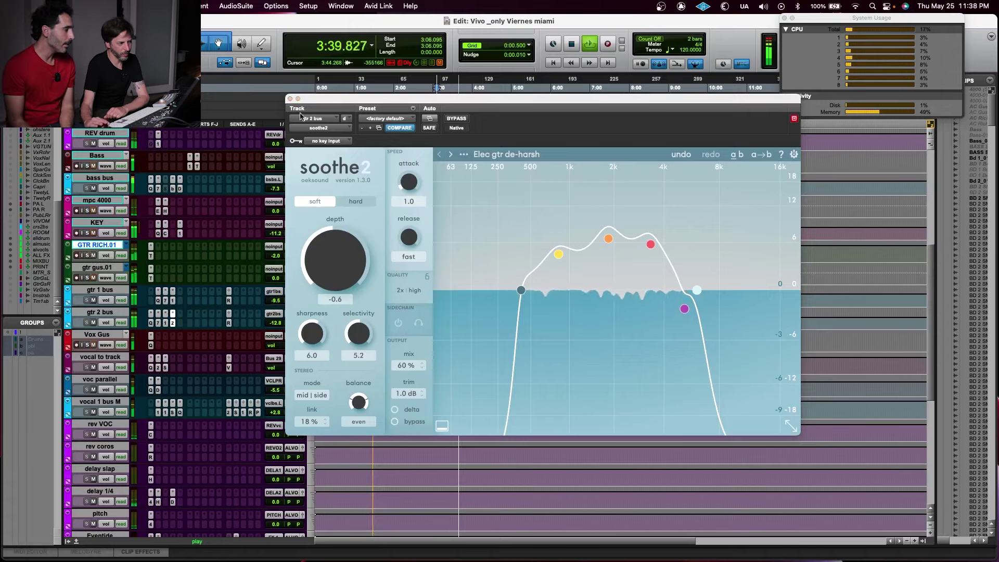
left_click(289, 99)
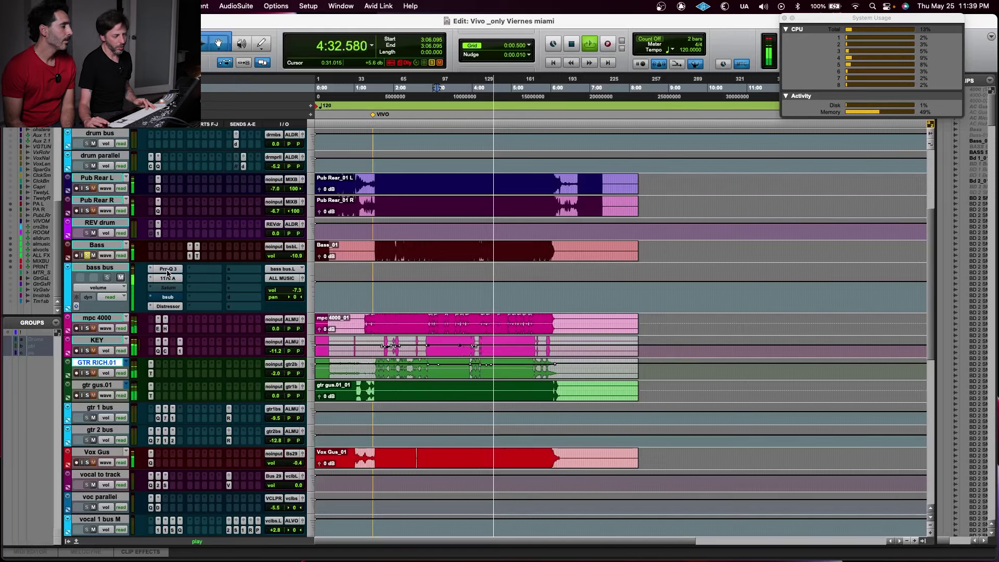
Examine the 1176 and bx_subsynth inserts on the bass bus, comparing the sound with bx_subsynth bypassed and active.
left_click(167, 279)
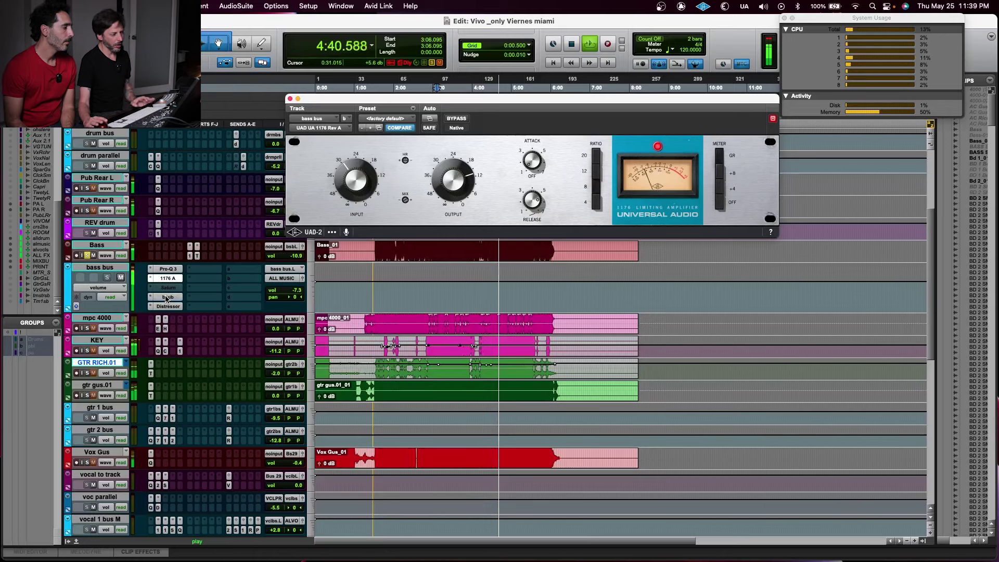
left_click(166, 297)
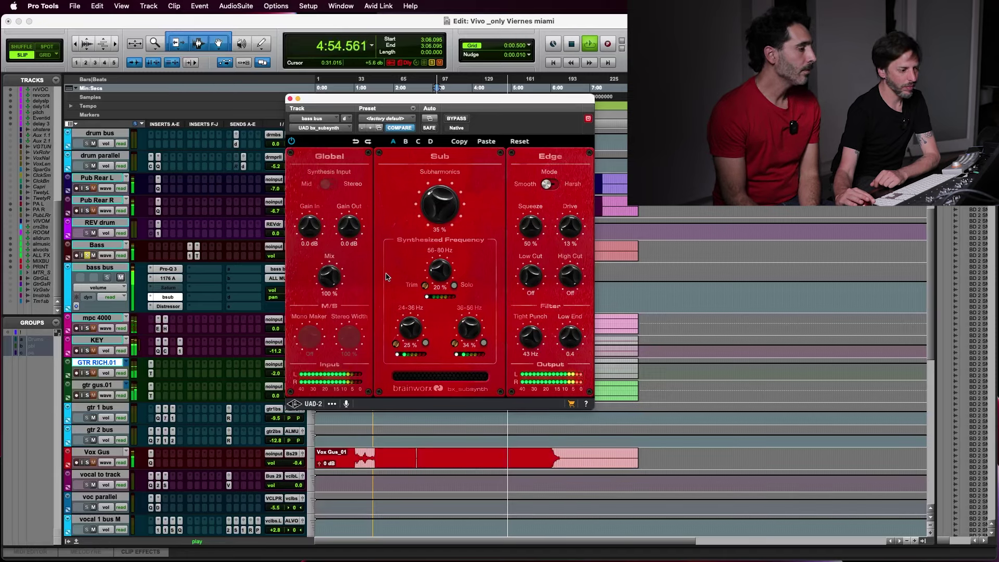
left_click(458, 119)
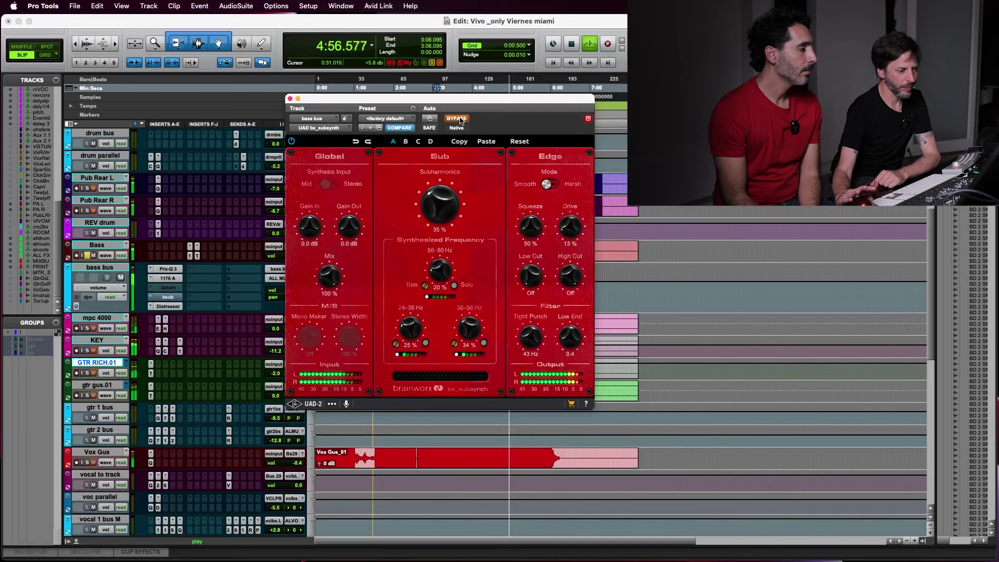
left_click(460, 120)
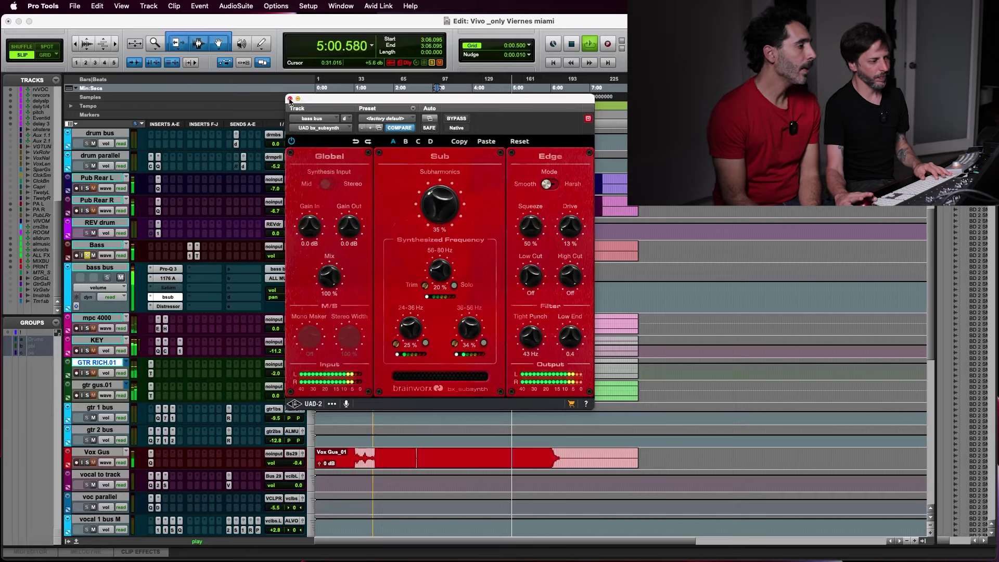
Unsolo the Bass track, check bx_subsynth's effect in the full mix using its power switch, and close its window.
left_click(88, 255)
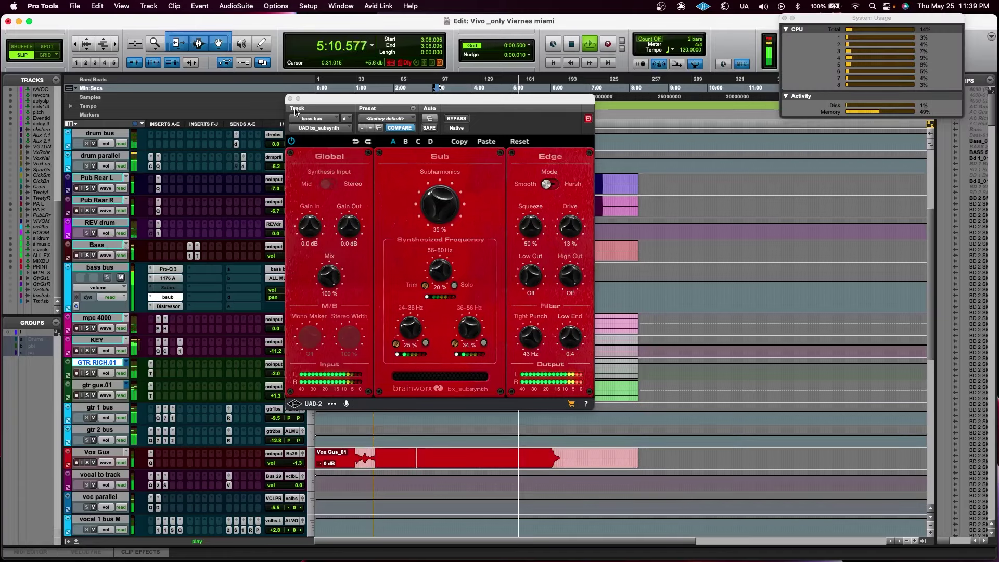
left_click(292, 140)
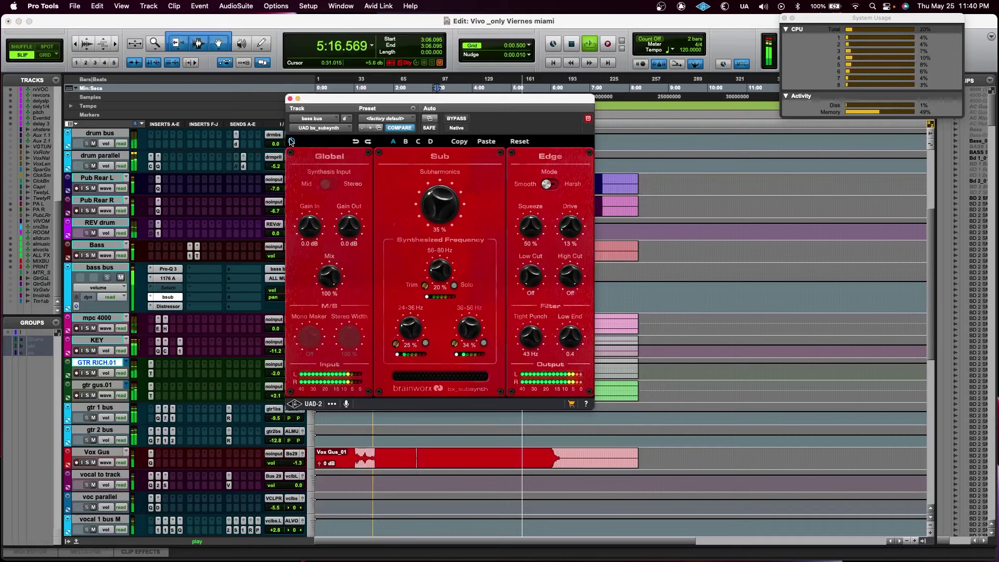
left_click(289, 99)
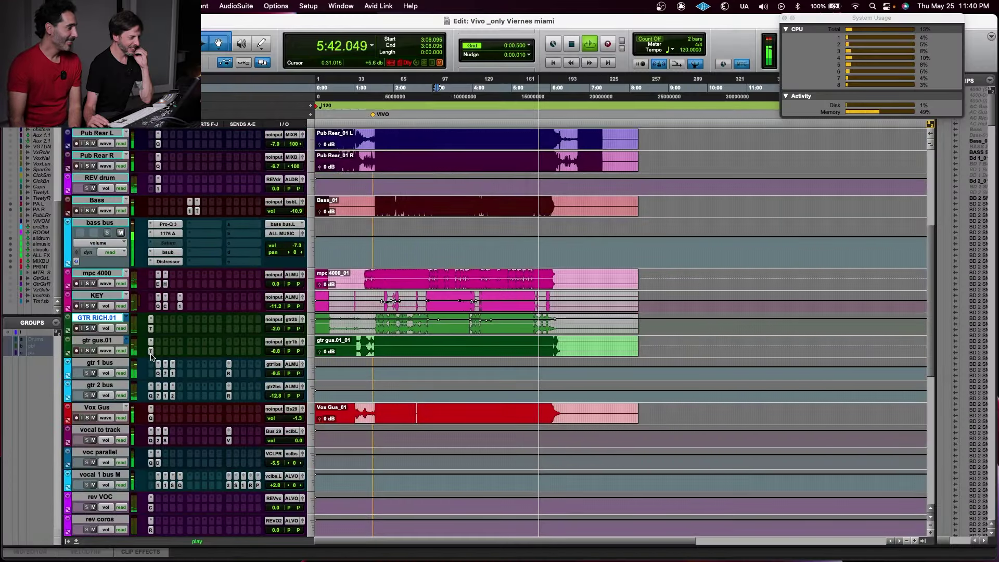
Check the fourth insert on the delay 1/4 track and the first insert on the rev coros track.
scroll(151, 357, "down", 8)
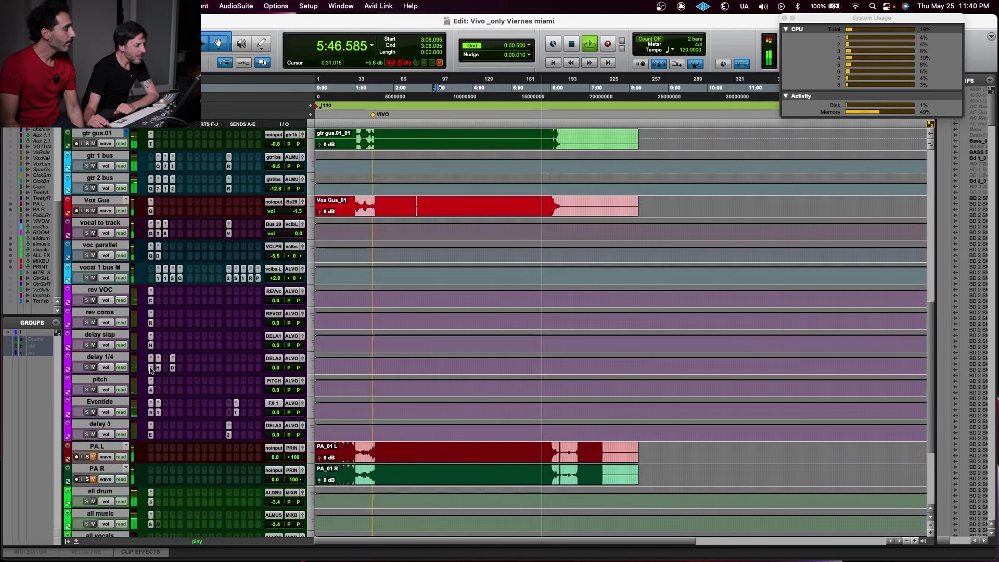
left_click(173, 367)
left_click(173, 368)
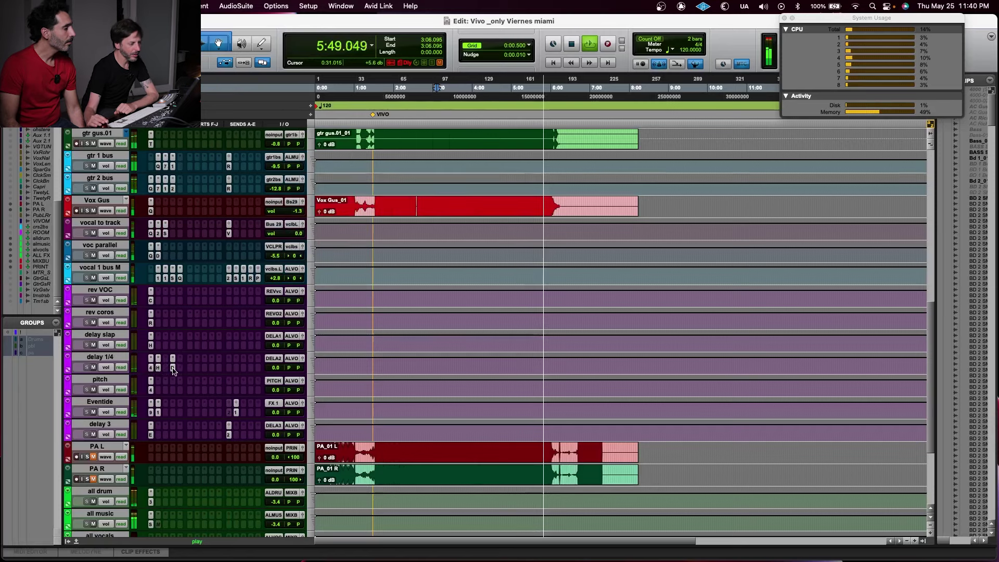
left_click(151, 323)
left_click(149, 321)
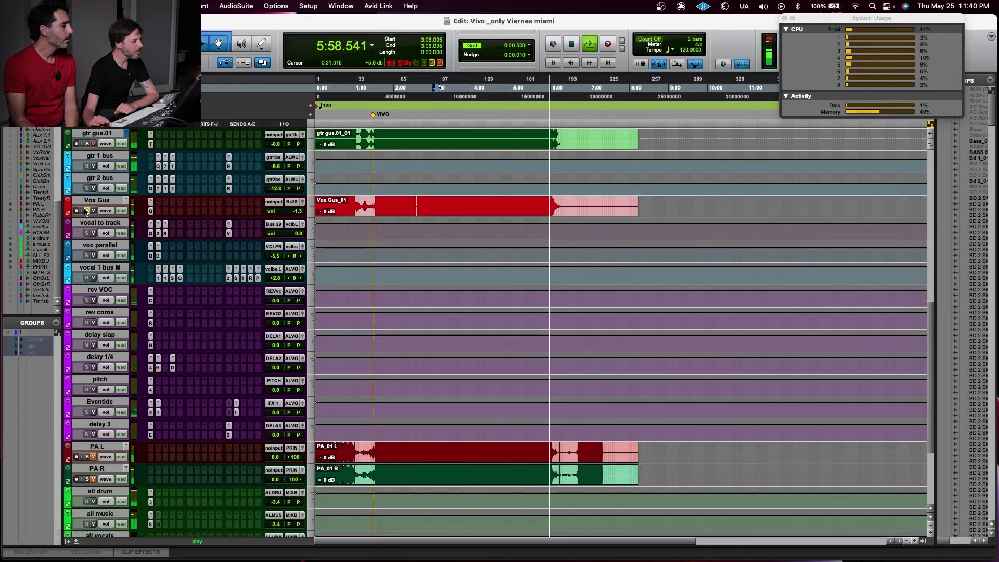
Restart playback of the soloed Vox Gus track from 1:33.842.
left_click(416, 204)
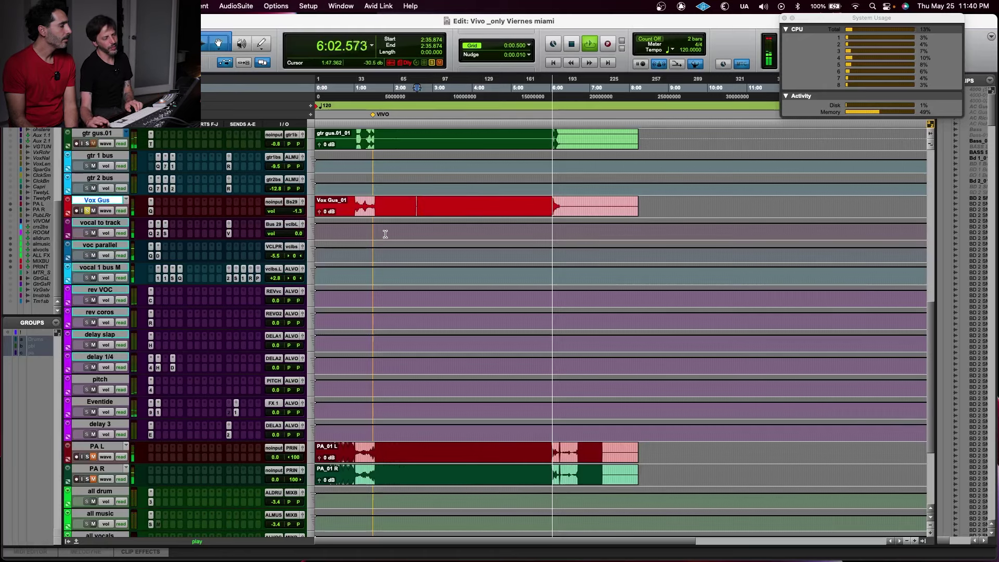
left_click(376, 204)
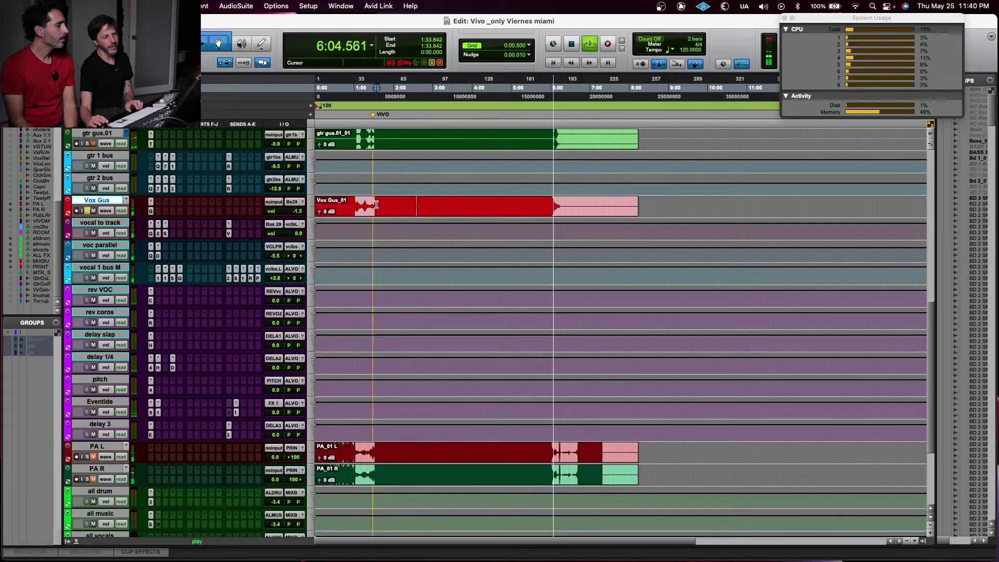
key("space")
key("space")
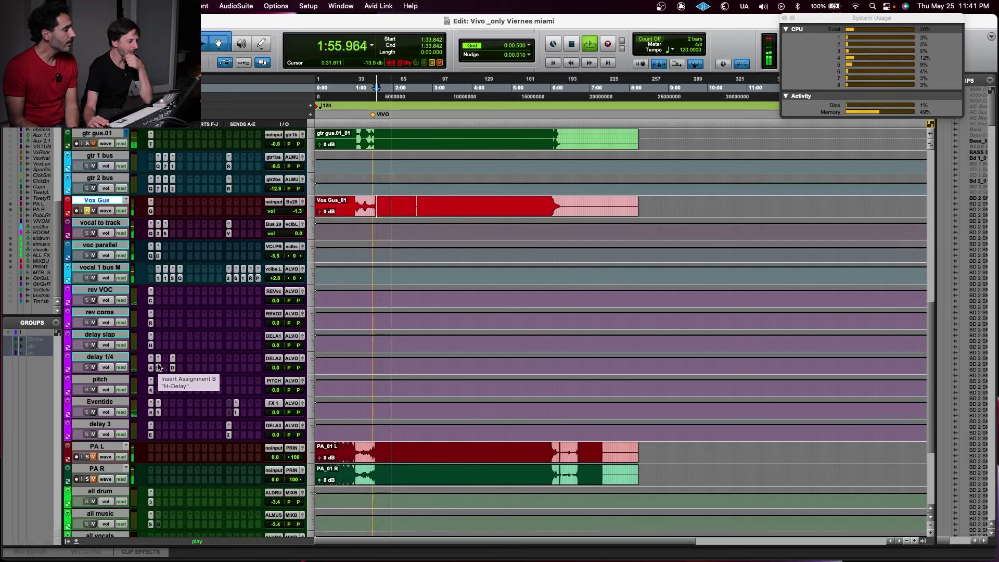
Expand the vocal 1 bus M track to show its sends and mute DELAY 2, Slap, FX 1 and PITCH.
left_click(228, 278)
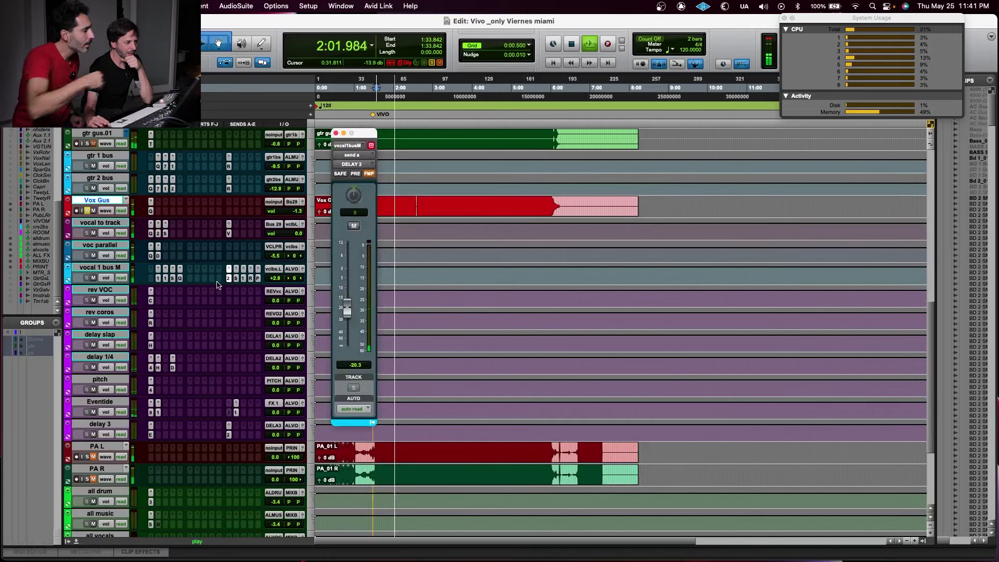
left_click_drag(218, 285, 218, 315)
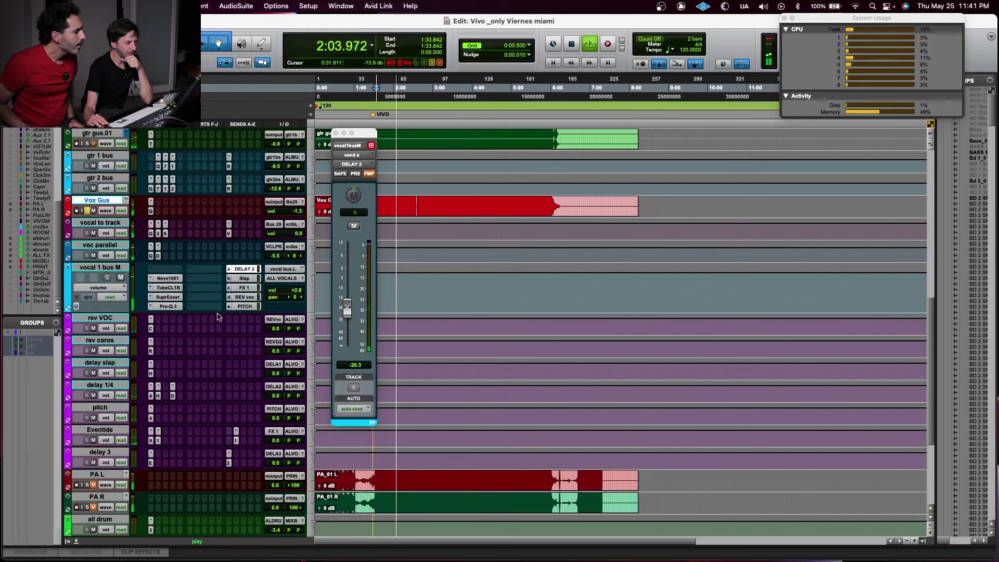
left_click(241, 279)
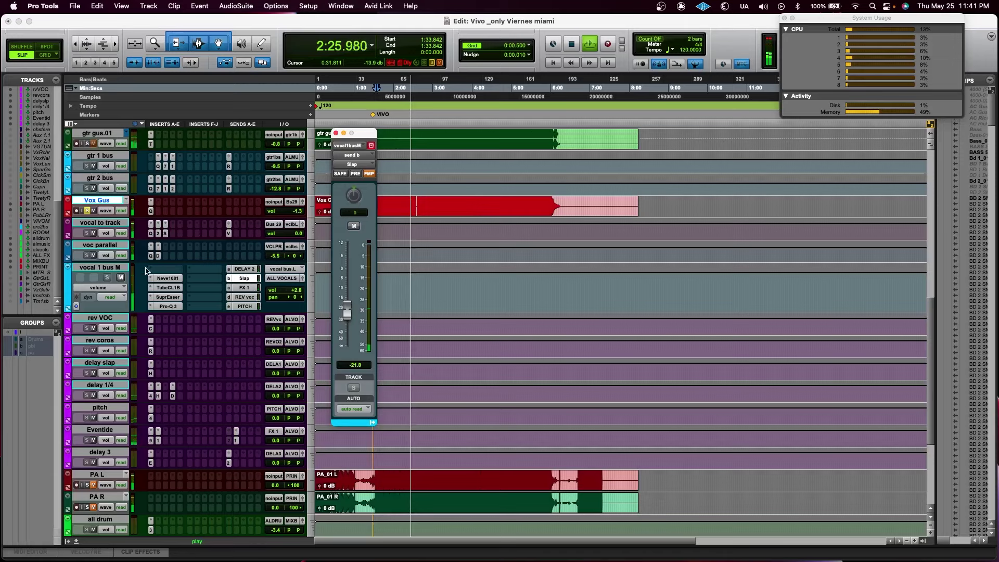
left_click(119, 268)
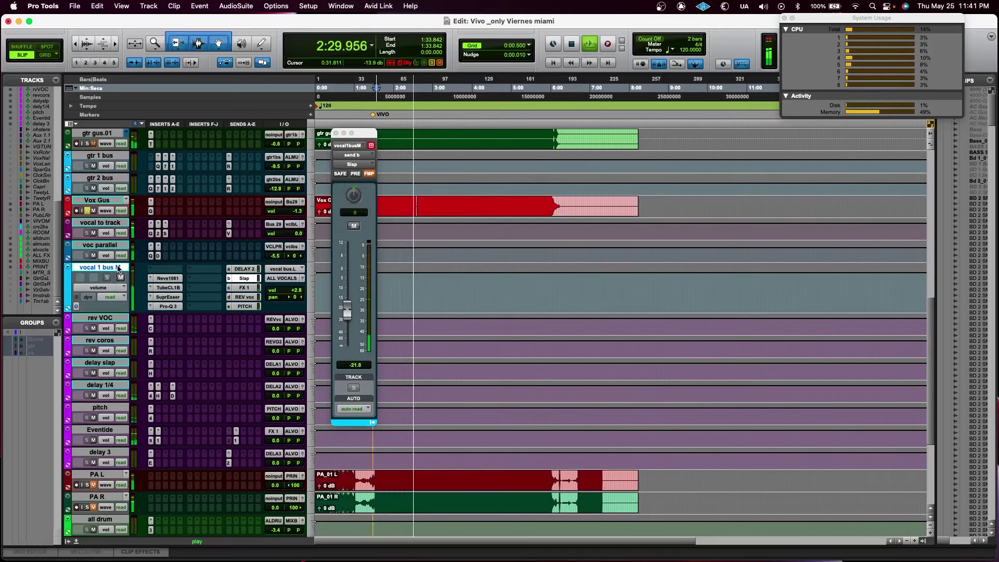
left_click(247, 278, "ctrl+super")
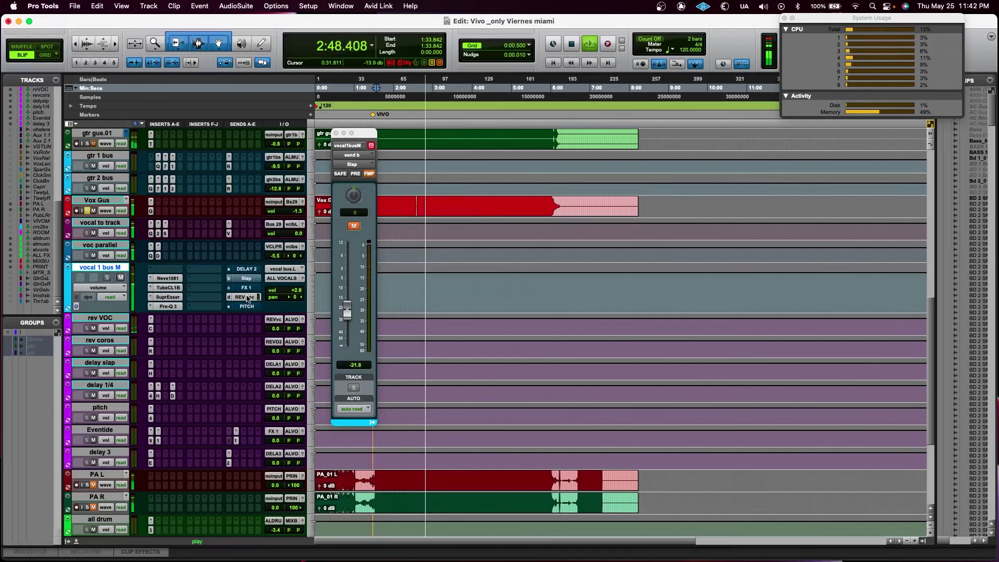
Raise the REV voc send of vocal 1 bus M to -14.7 dB and check the Capitol Chambers reverb on rev VOC.
left_click(248, 298)
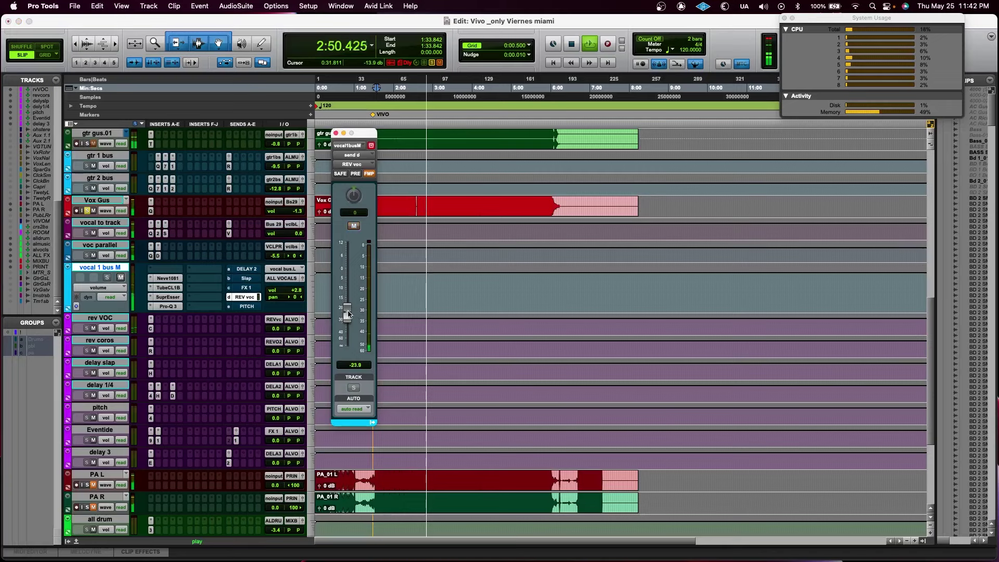
left_click_drag(347, 309, 347, 300)
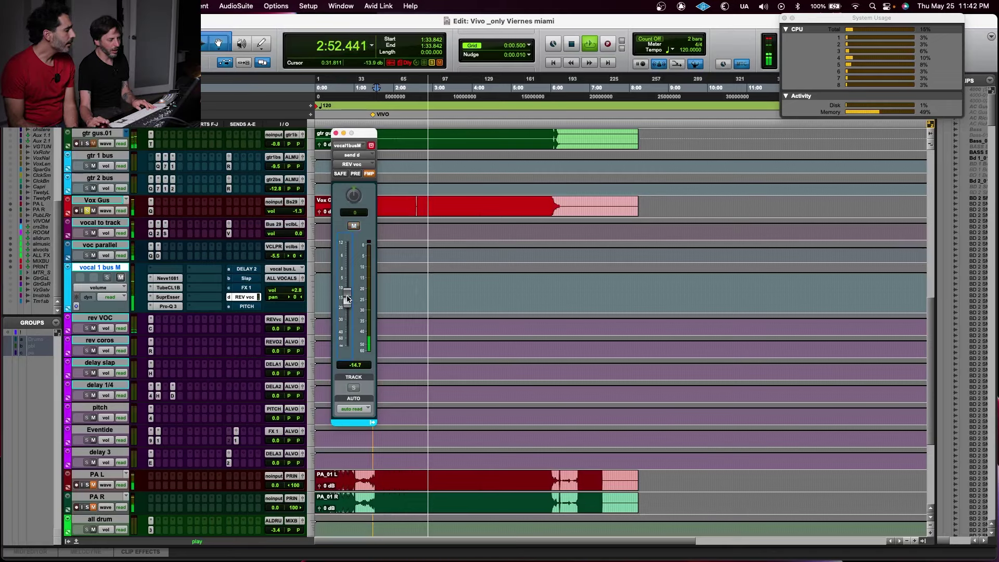
left_click(150, 327)
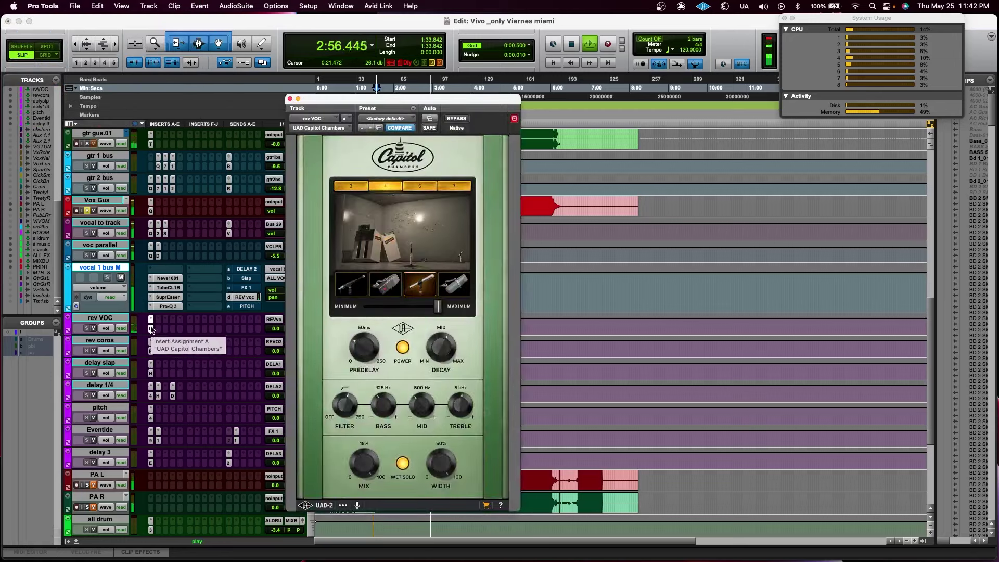
left_click(151, 328)
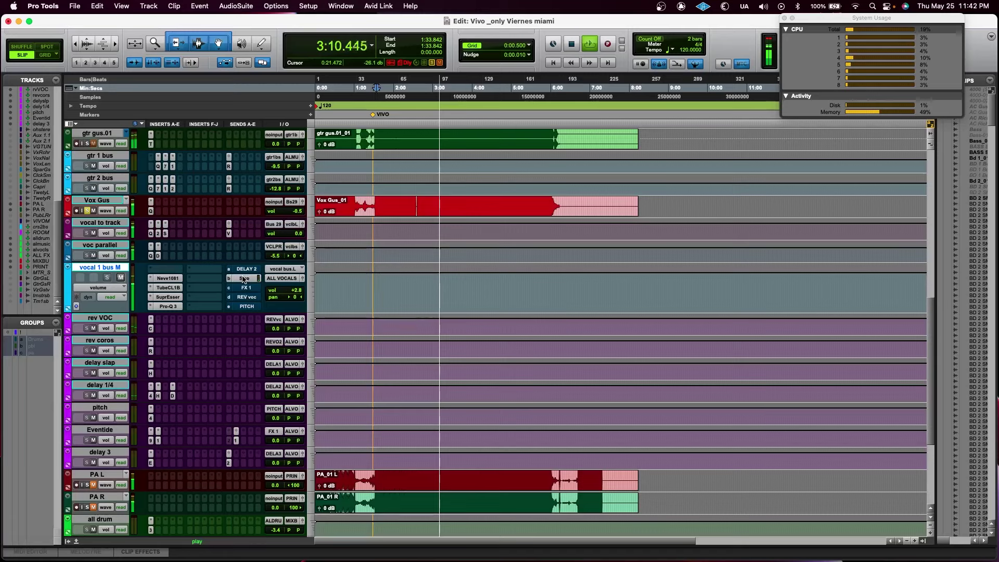
Raise the Slap send of vocal 1 bus M to -5.7 dB and assign the Slap (Stereo) bus as the delay slap track's input.
left_click(244, 278)
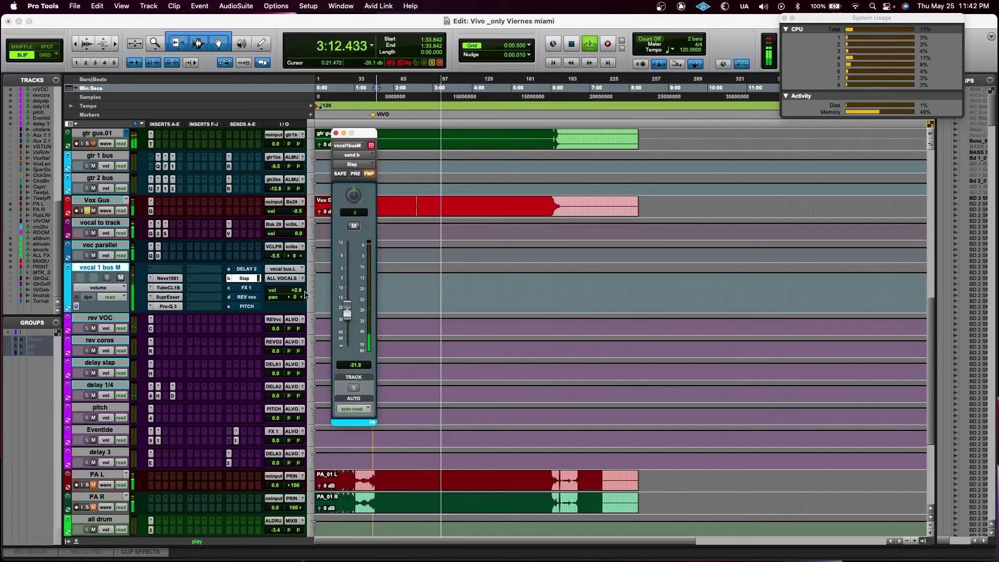
left_click_drag(348, 313, 347, 281)
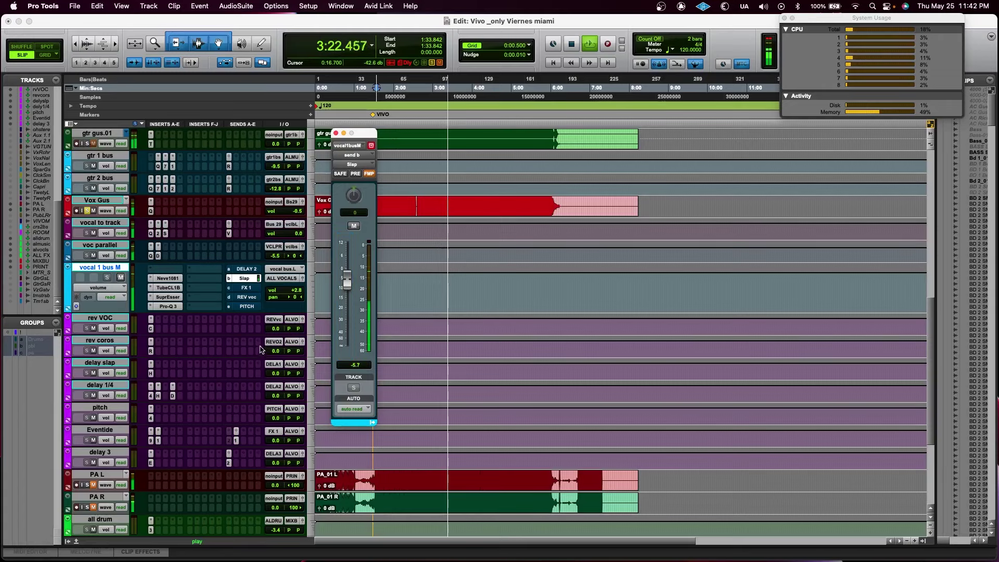
left_click(265, 363)
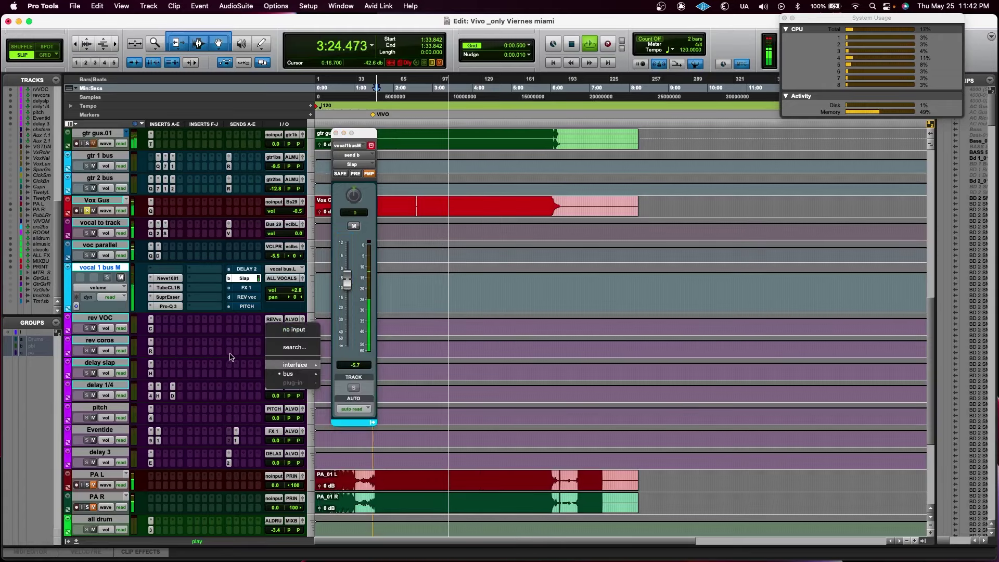
left_click(276, 348)
key("BackSpace")
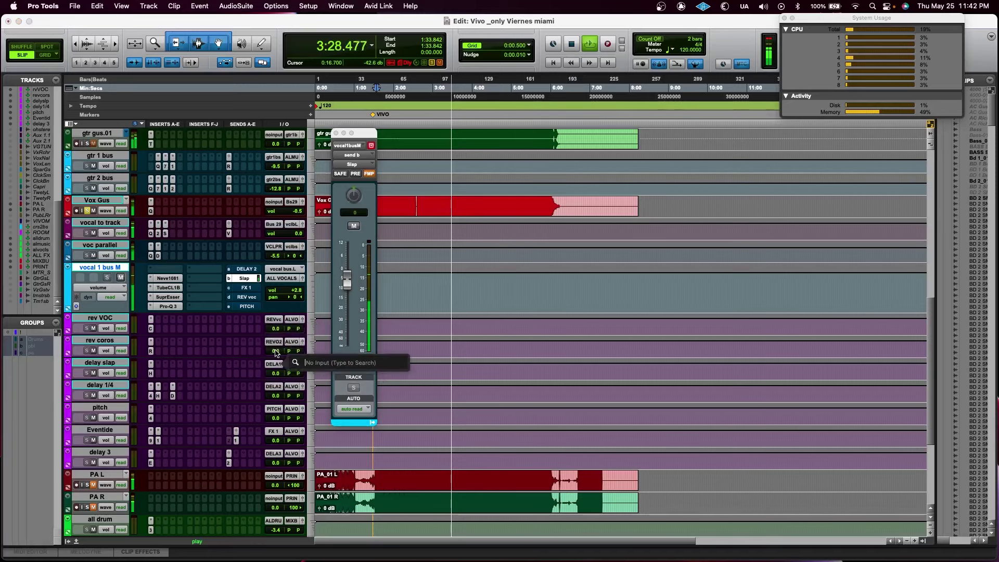
type("slap")
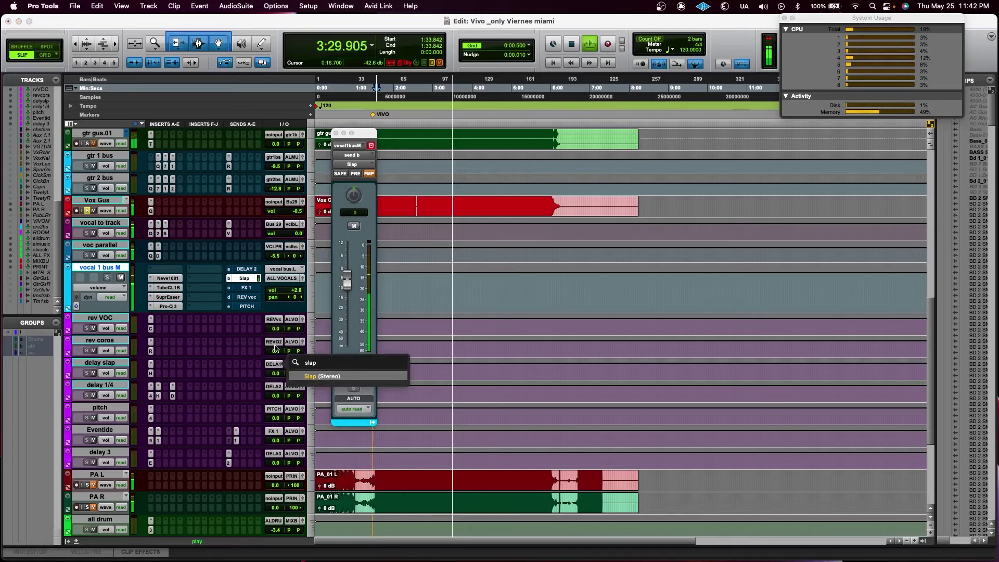
left_click(302, 376)
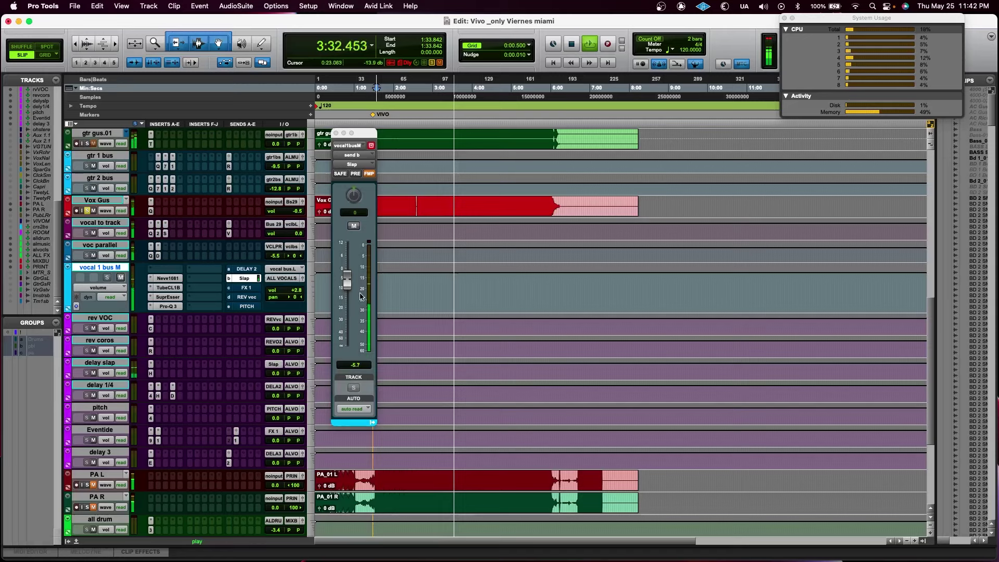
Lower the Slap send level of vocal 1 bus M and check the H-Delay insert on the delay slap track.
left_click_drag(347, 285, 346, 321)
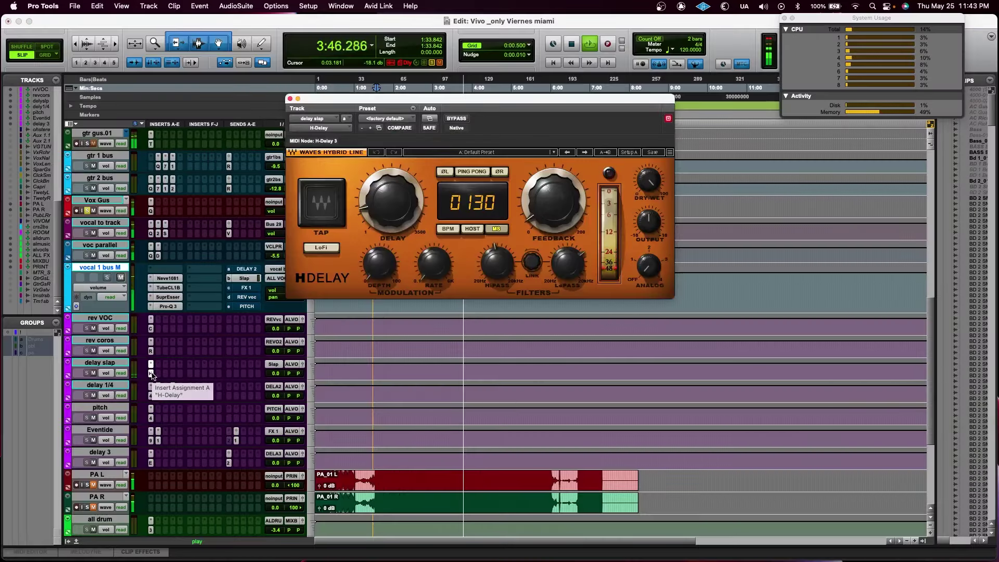
left_click(151, 374)
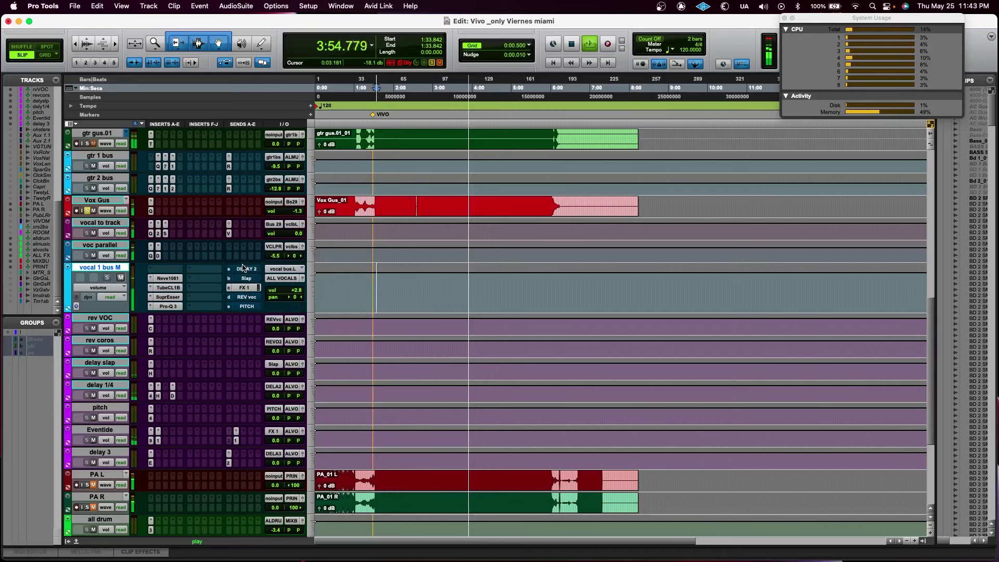
Try a higher level on the FX 1 send of vocal 1 bus M.
left_click(244, 288)
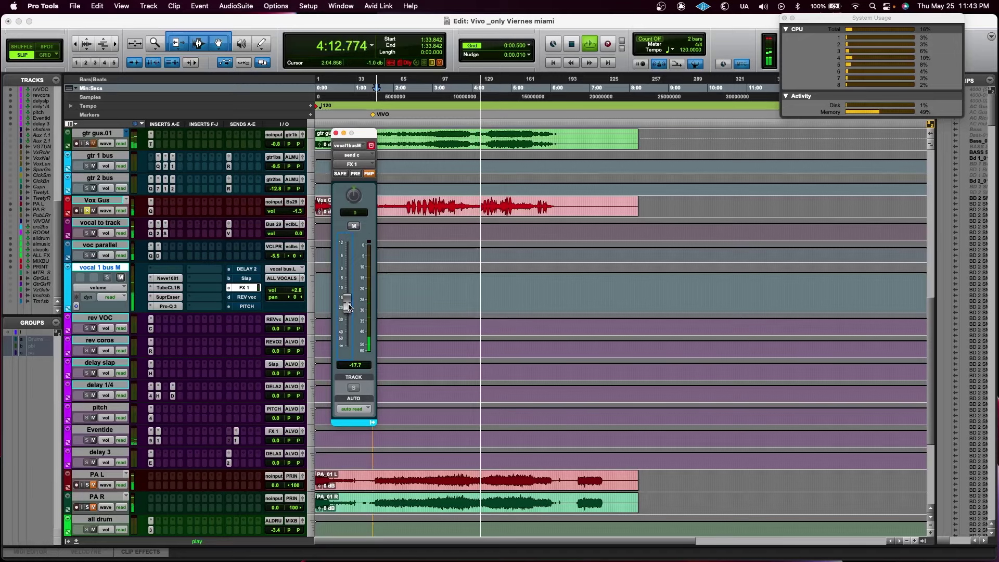
left_click_drag(348, 307, 349, 280)
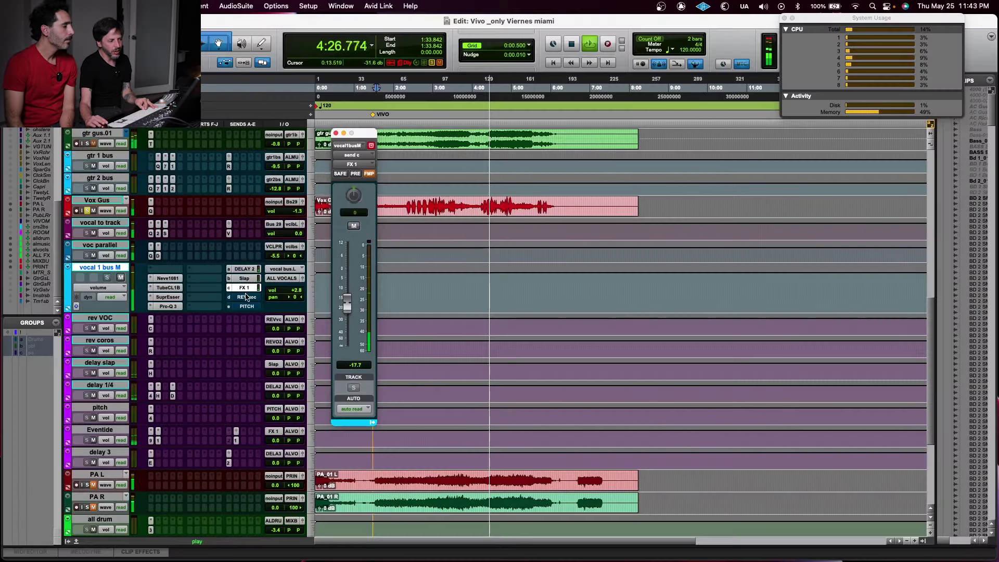
Reactivate the REV voc and PITCH sends of vocal 1 bus M and stop playback.
left_click(246, 305, "ctrl+super")
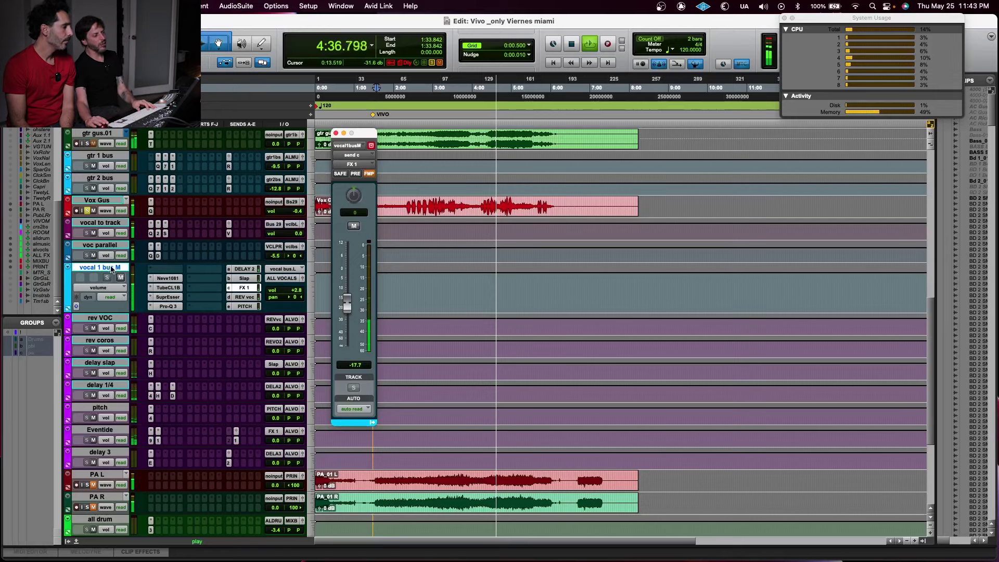
key("space")
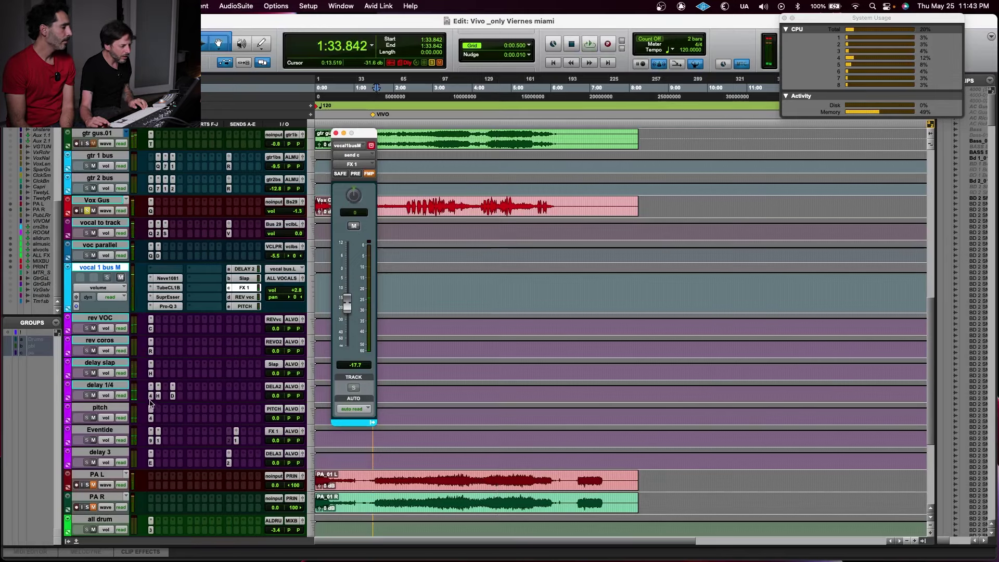
Insert the multi-mono UAD Galaxy Tape Echo delay in the free third insert slot of the delay 1/4 track.
left_click(162, 319)
mouse_move(208, 387)
mouse_move(292, 348)
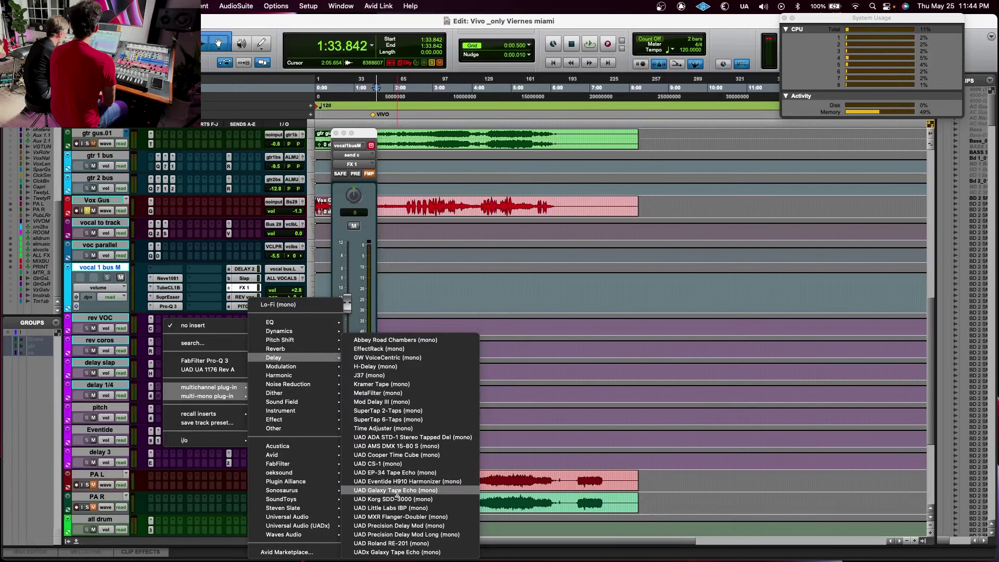
left_click(403, 552)
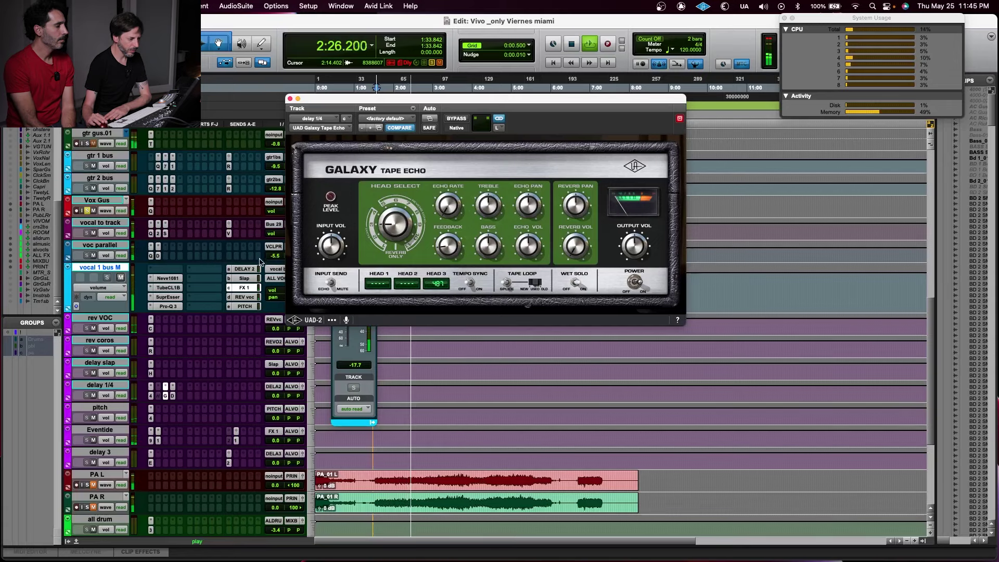
Try a higher level on the DELAY 2 send of vocal 1 bus M and check the Galaxy Tape Echo on delay 1/4.
left_click(248, 269)
left_click(311, 285)
left_click_drag(351, 310, 348, 301)
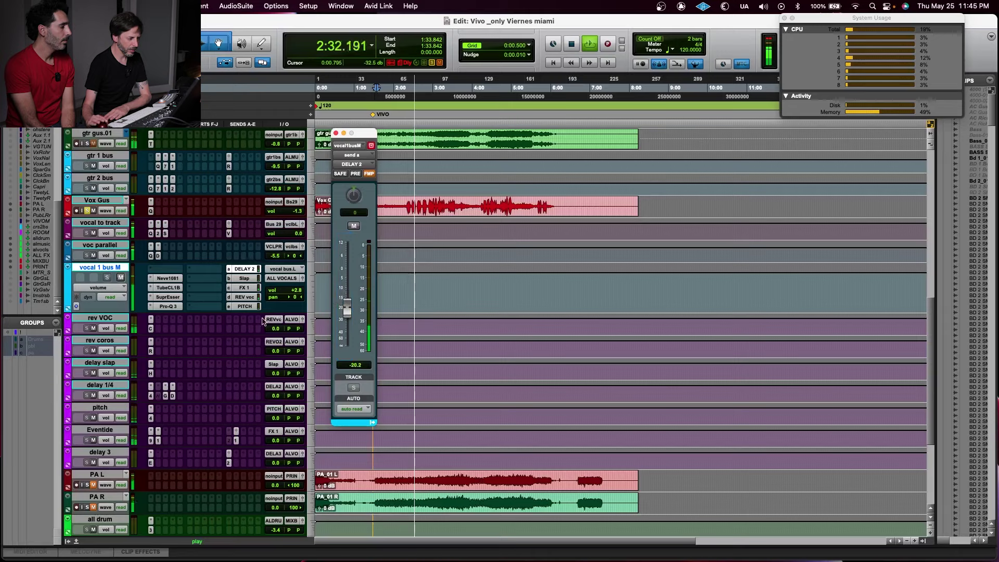
left_click(165, 386)
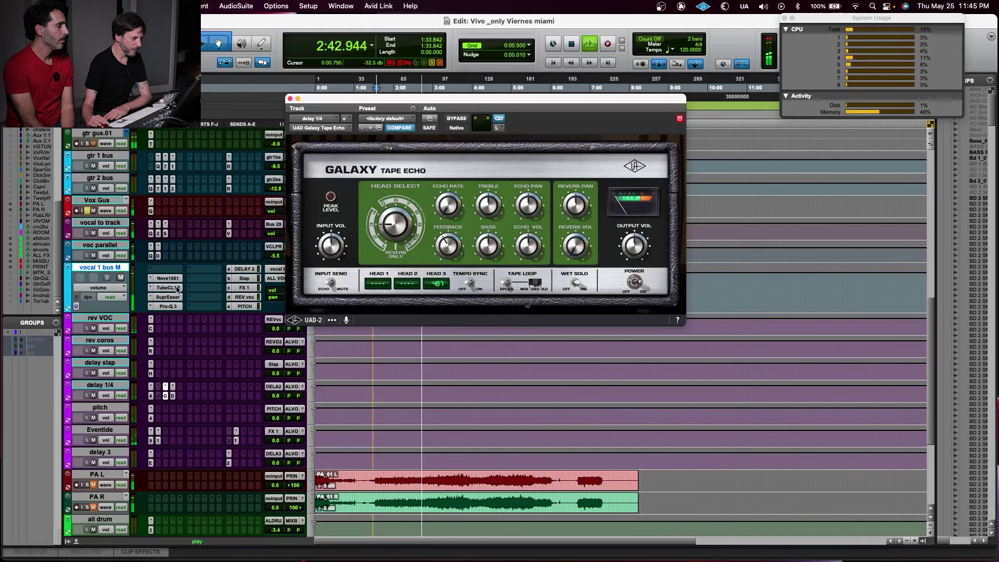
left_click(245, 268)
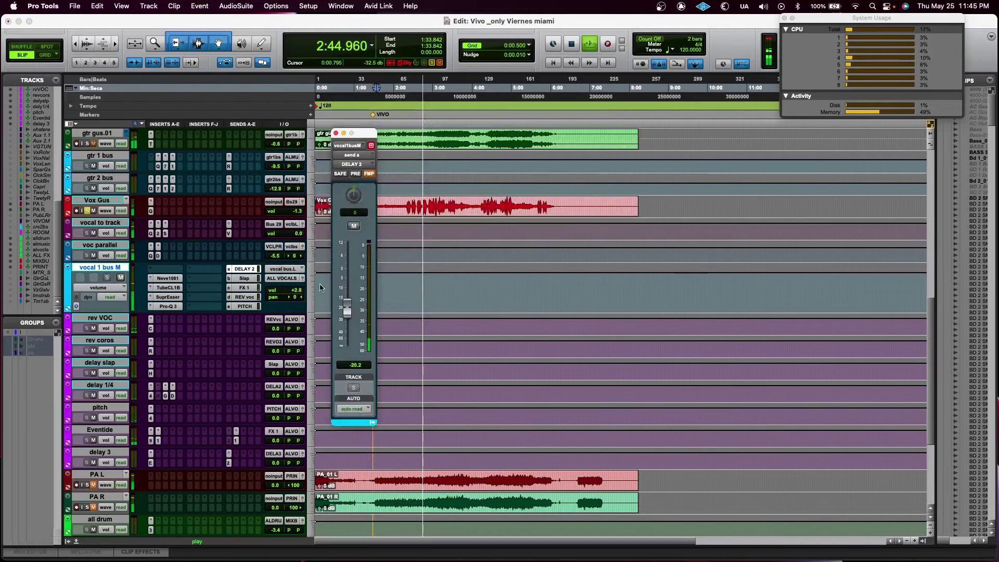
left_click_drag(347, 308, 352, 282)
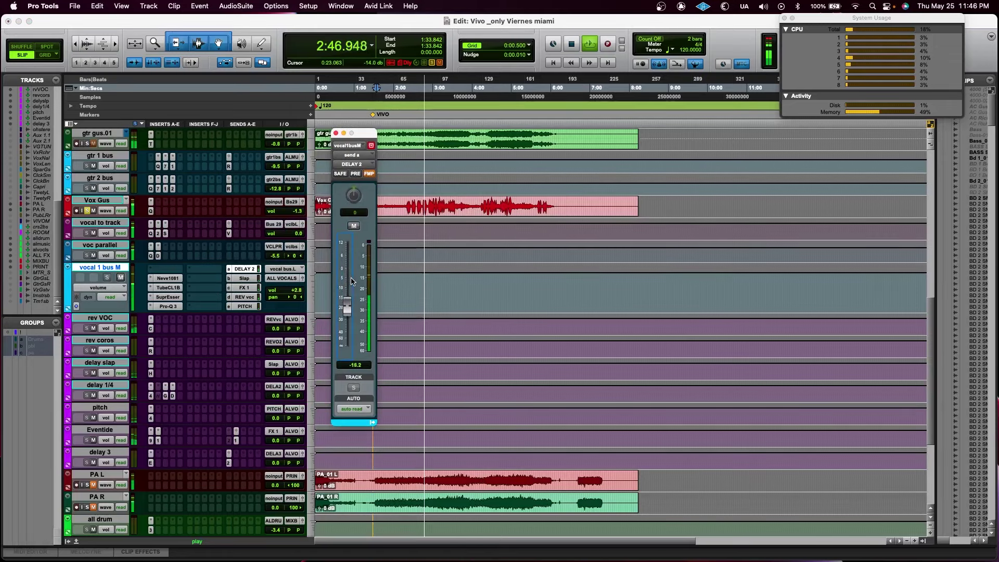
Delete the DELAY 2 send level automation of vocal 1 bus M and raise that send to -8.4 dB.
left_click(95, 283)
left_click(153, 329)
left_click_drag(563, 295, 290, 284)
key("Delete")
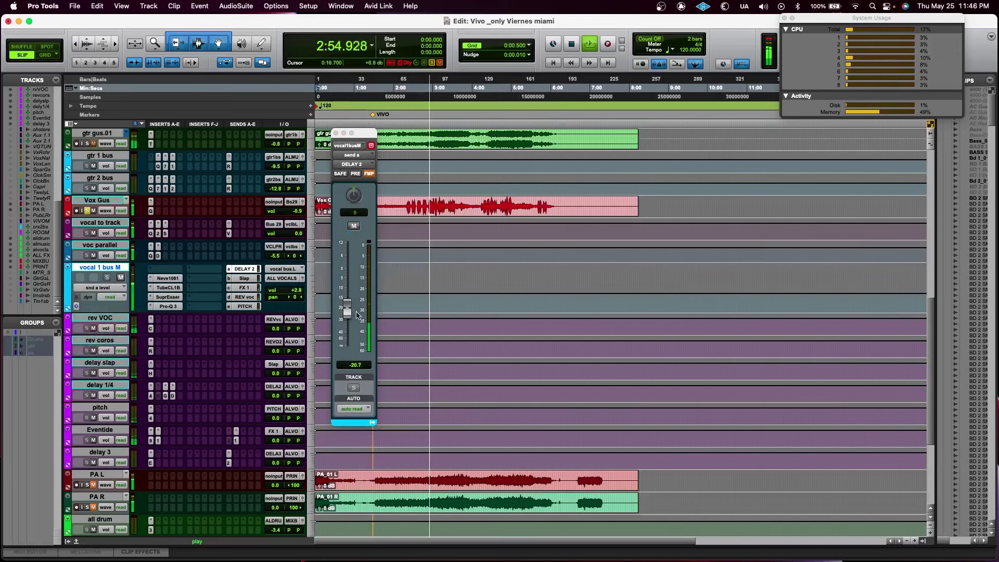
left_click_drag(350, 313, 351, 294)
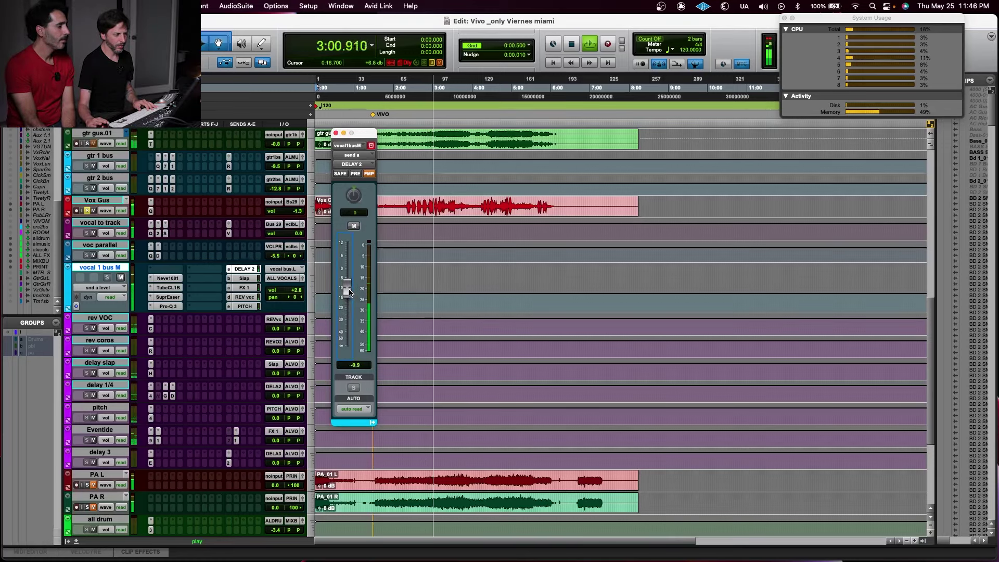
left_click_drag(350, 293, 349, 289)
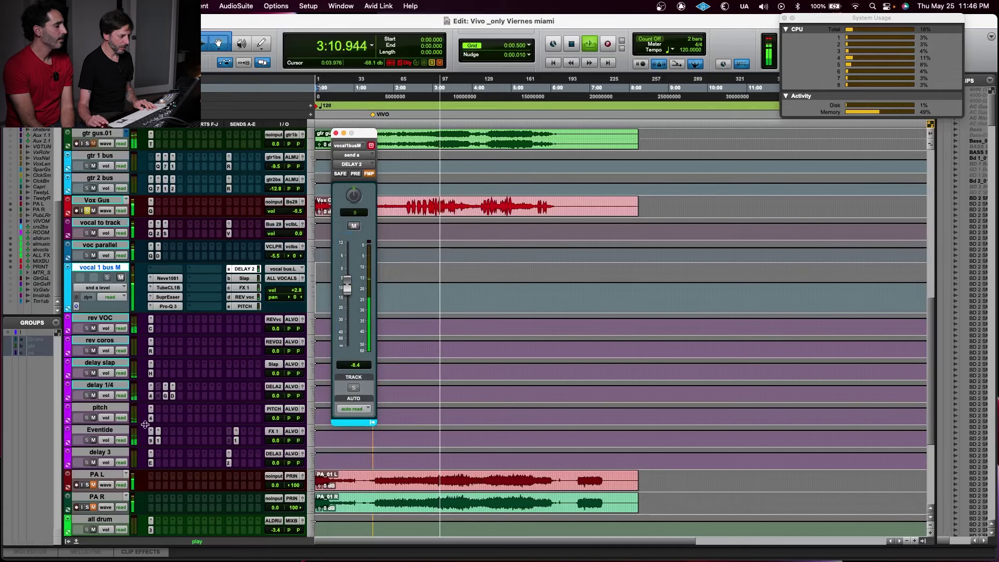
Try the combined head 2 and head 3 mode on delay 1/4's Galaxy Tape Echo, return to head 3 only and close the plug-in.
left_click(165, 387)
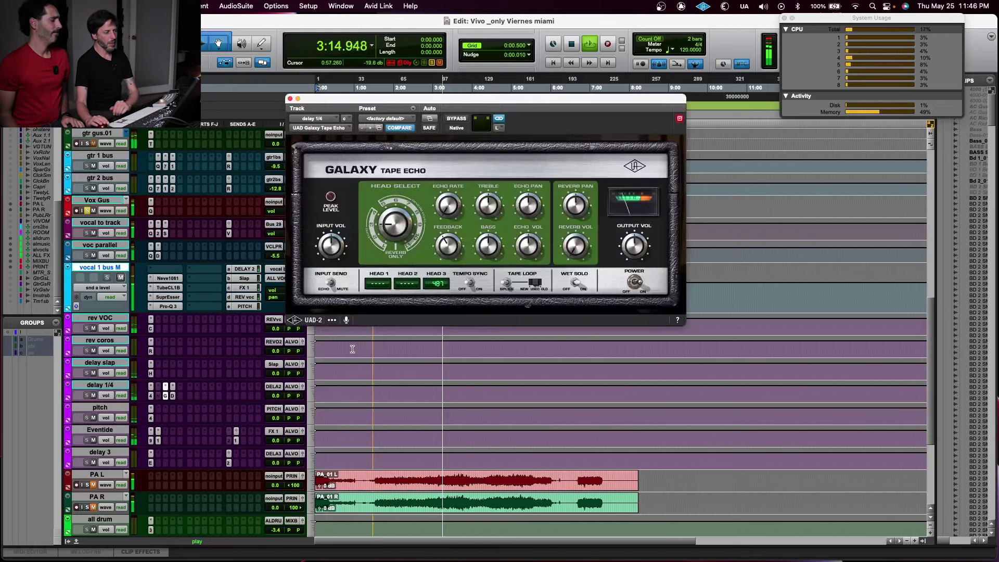
left_click_drag(394, 228, 395, 222)
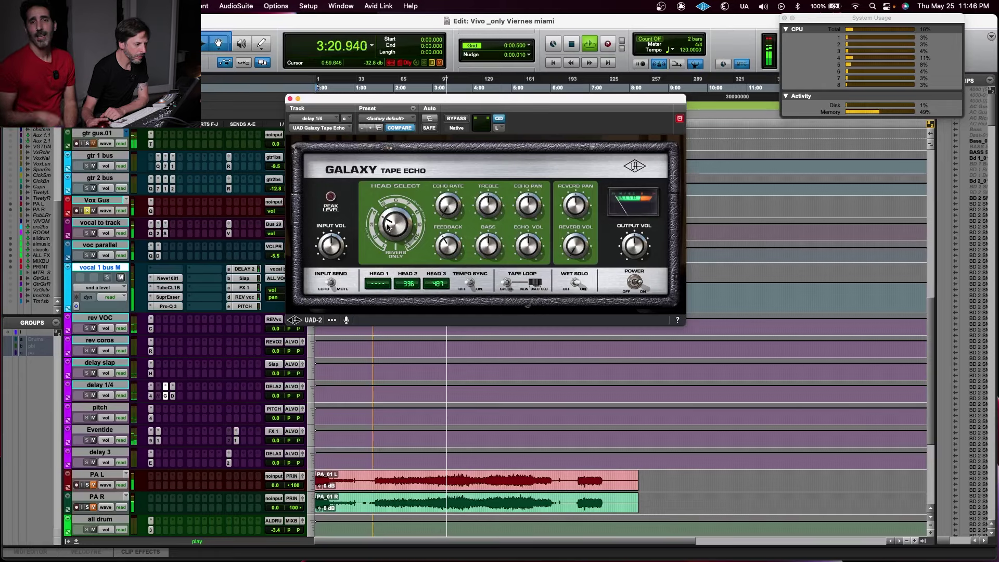
left_click_drag(389, 227, 386, 230)
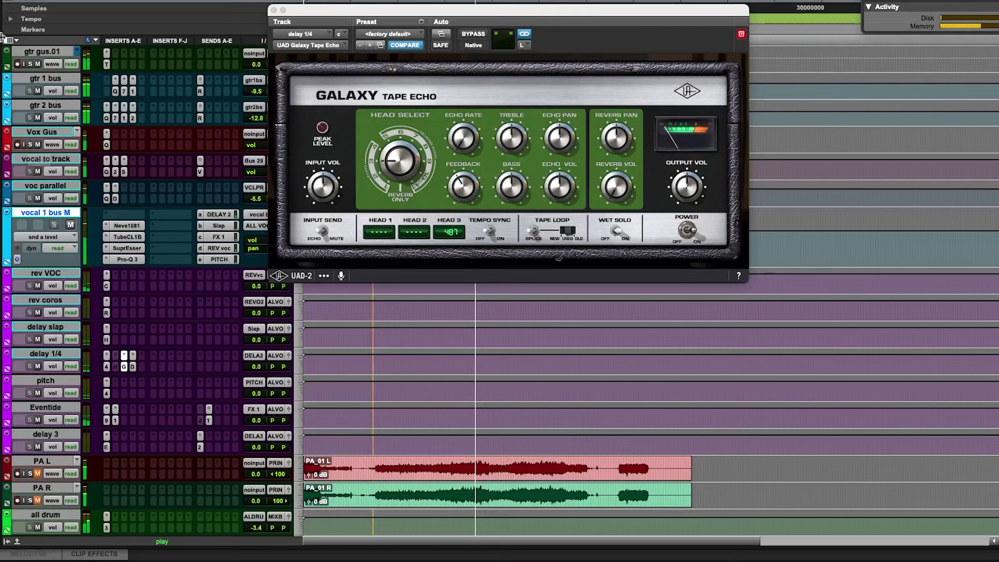
left_click(273, 10)
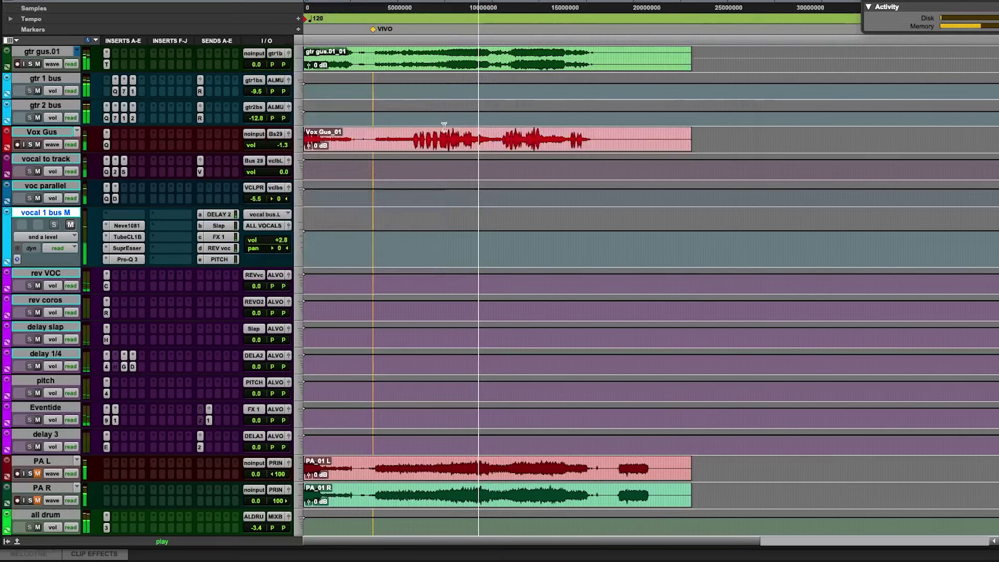